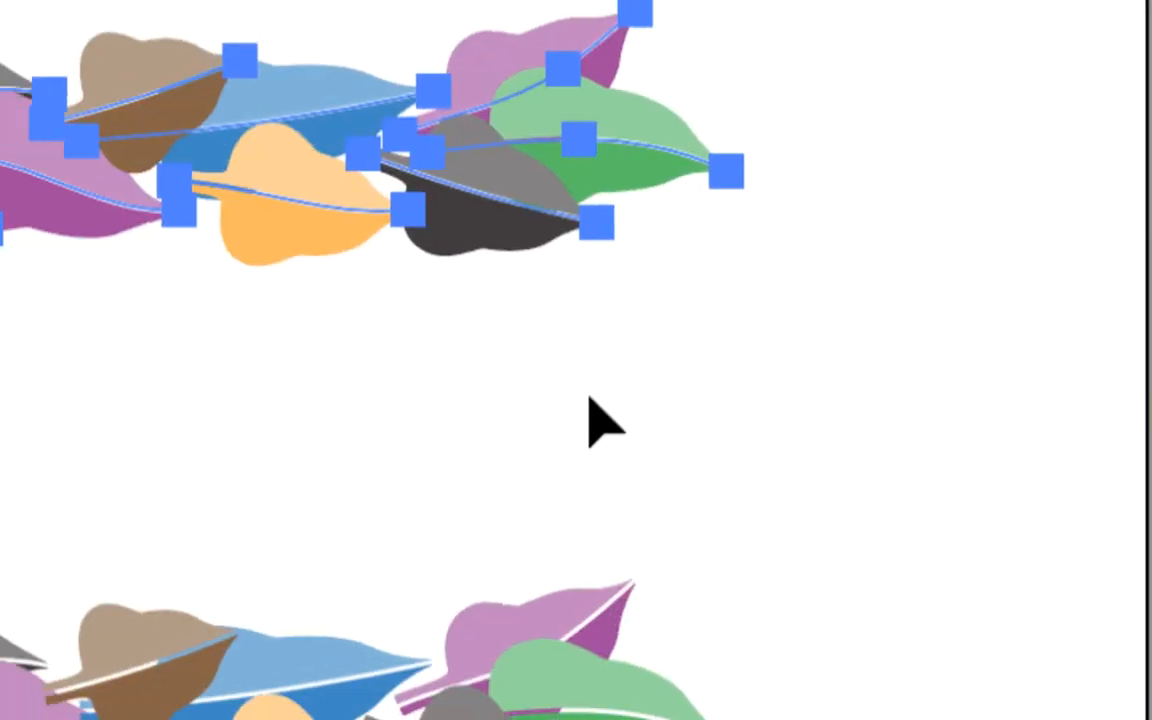
Step: Select the brushed leaf row and its expanded copy below in turn to compare their underlying paths
click(585, 417)
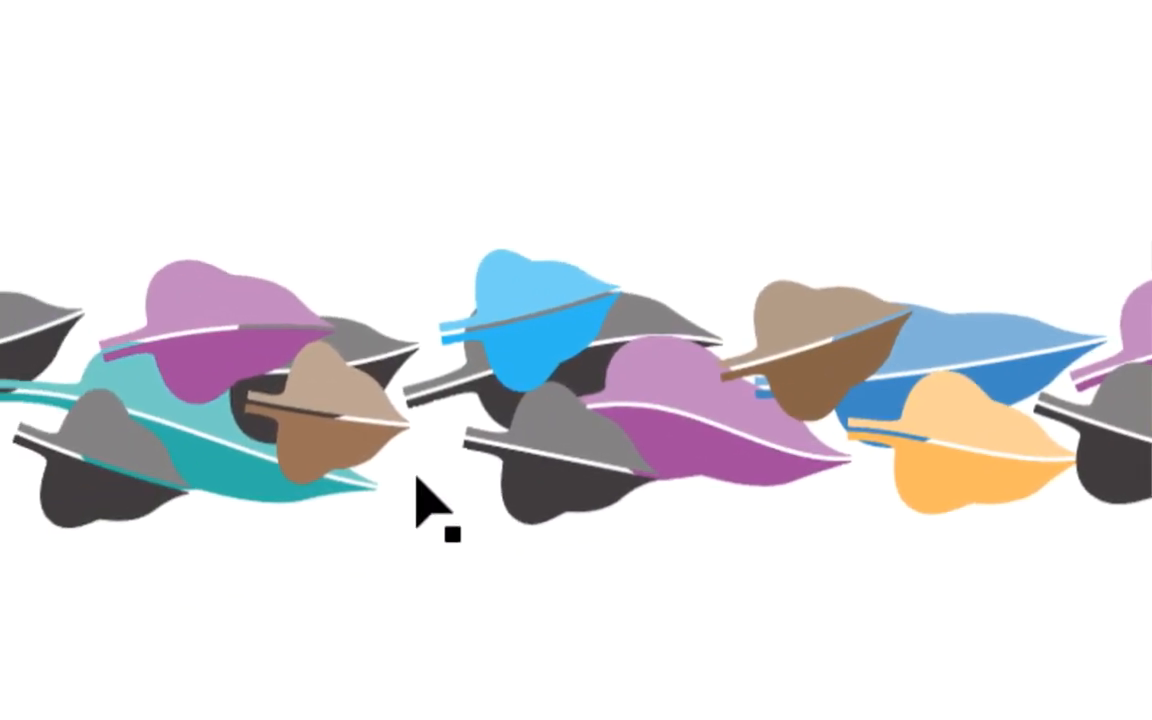
key(ctrl+a)
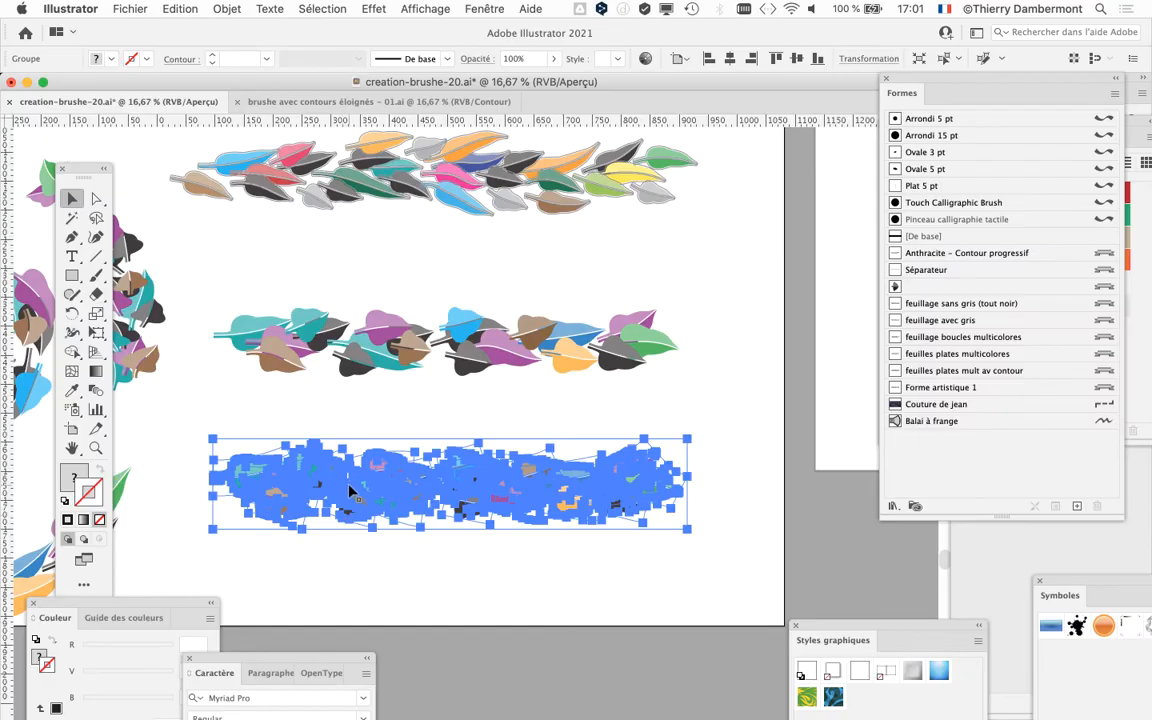
click(390, 388)
drag(224, 291, 663, 404)
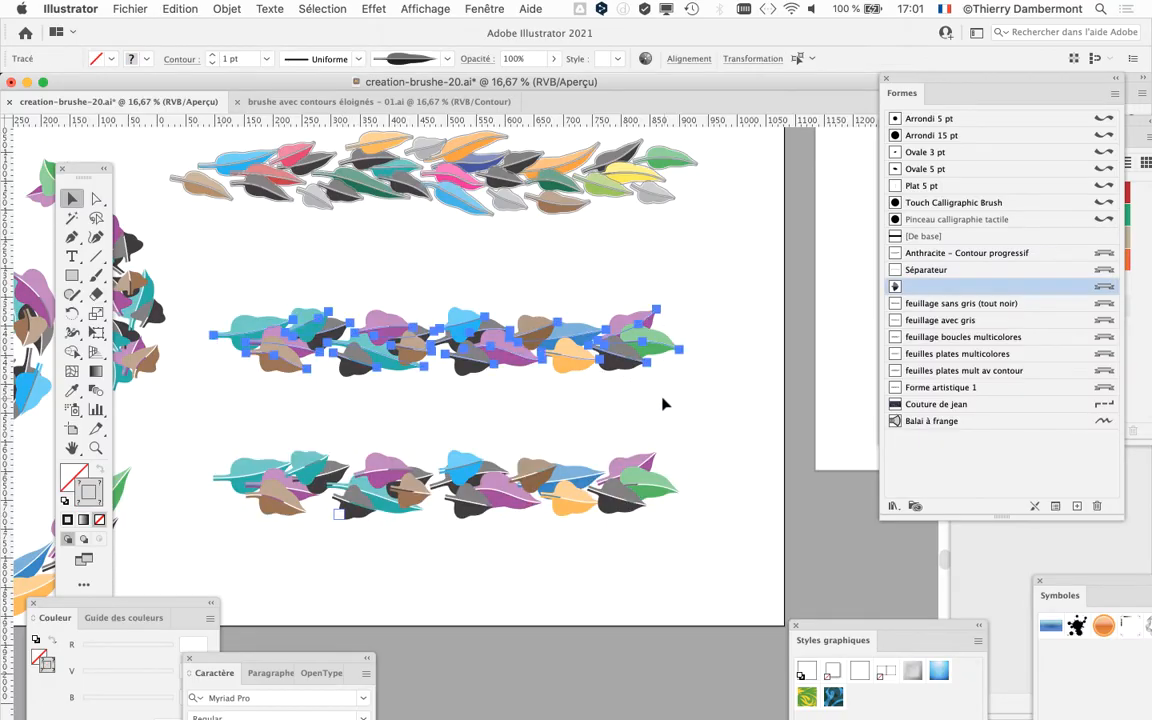
drag(493, 360, 490, 330)
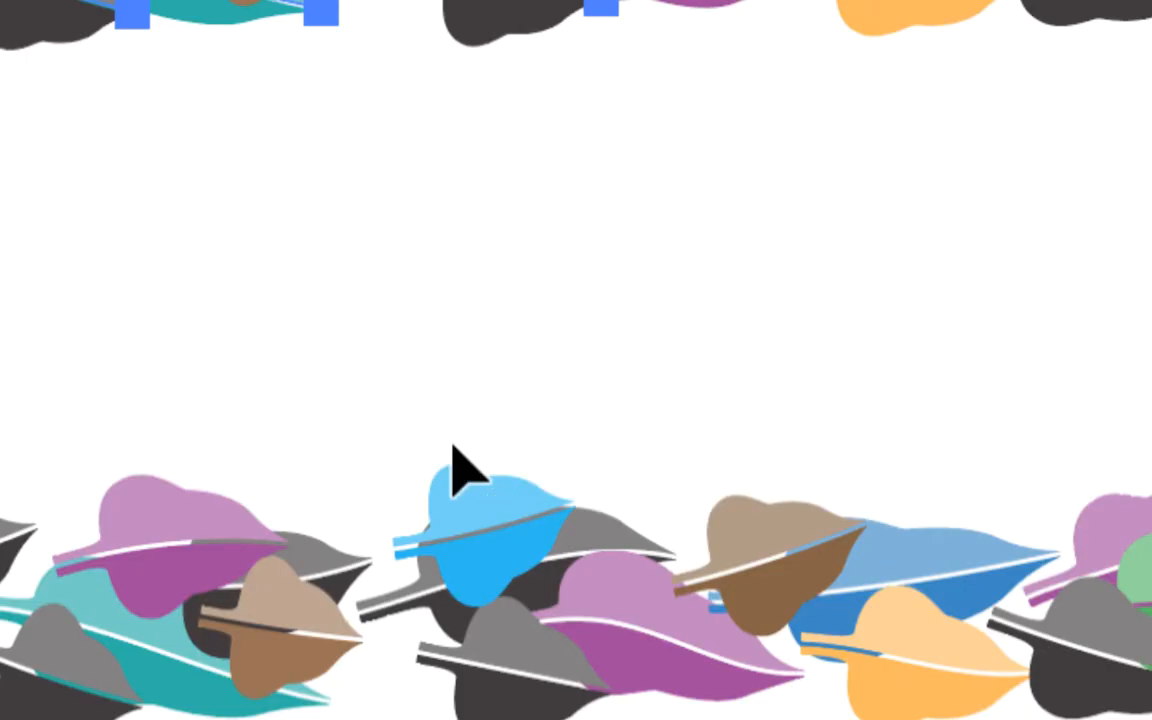
click(151, 524)
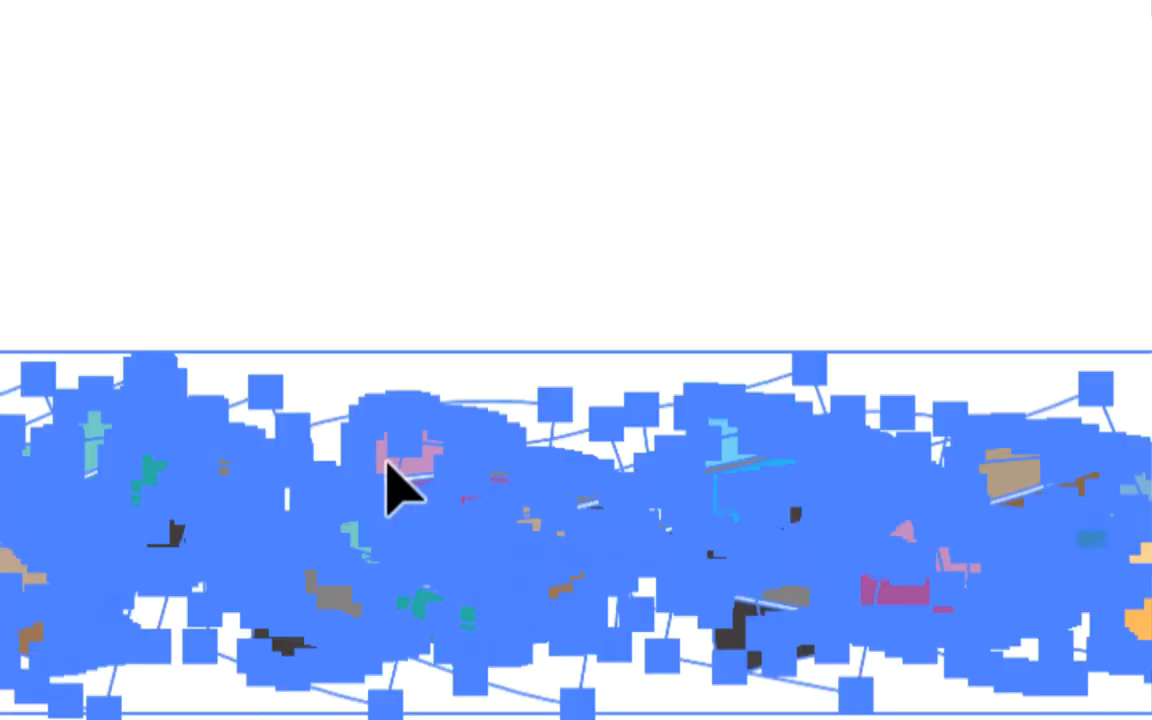
Step: Switch the display to outline mode and examine the paths of the expanded leaf row
key(ctrl+y)
click(376, 326)
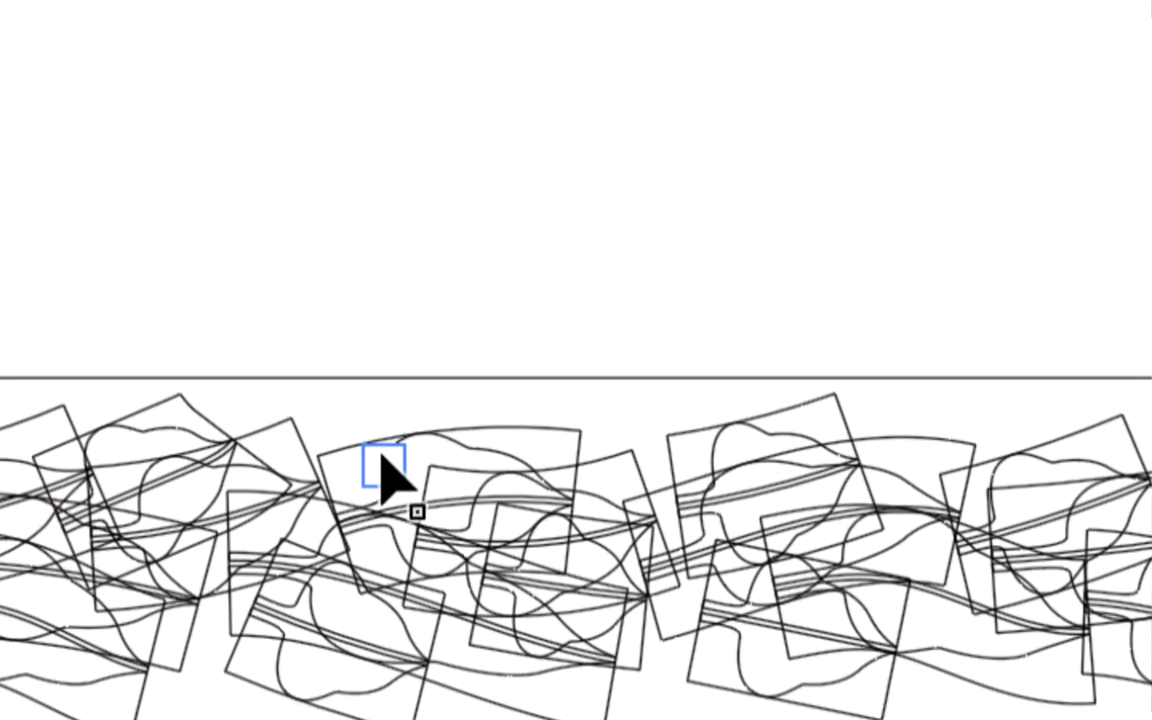
scroll(366, 428, up, 2)
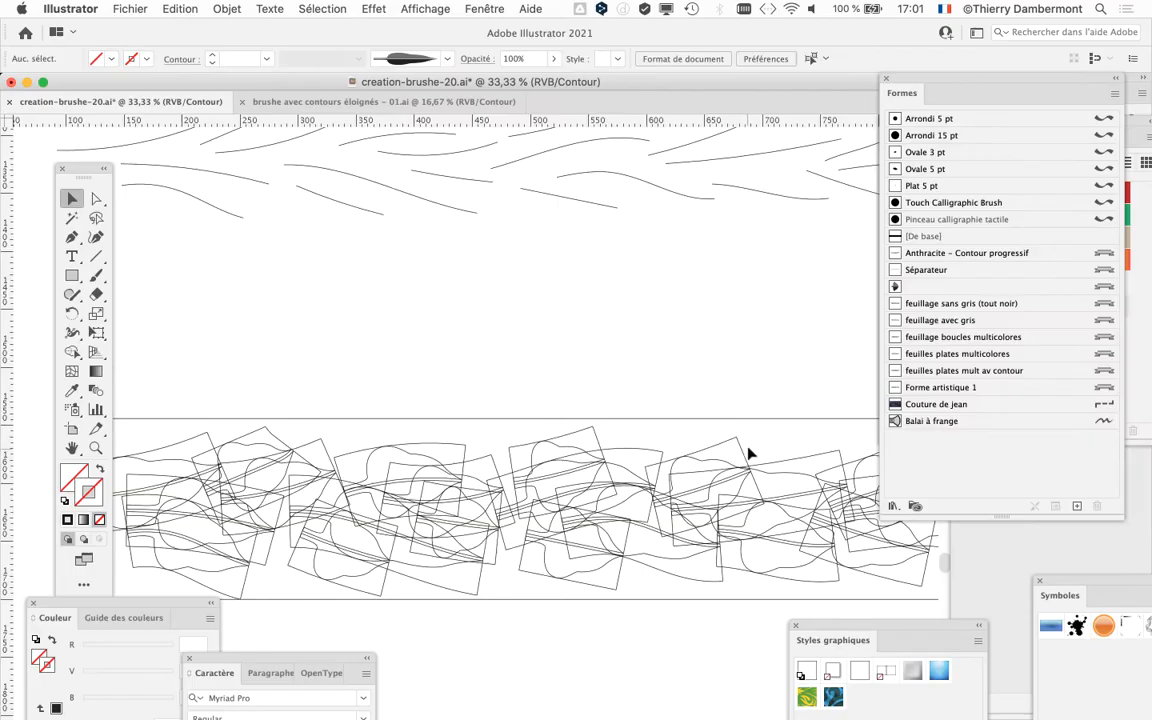
key(super+minus)
scroll(700, 472, down, 5)
scroll(700, 472, right, 3)
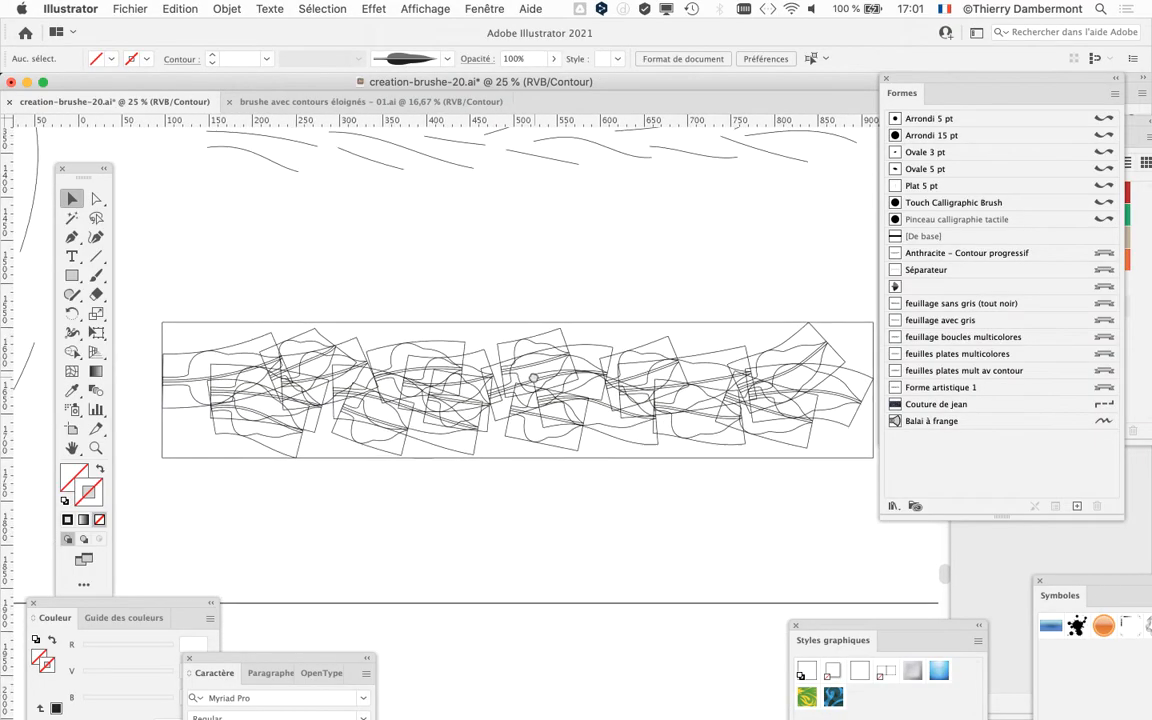
key(super+minus)
key(super+plus)
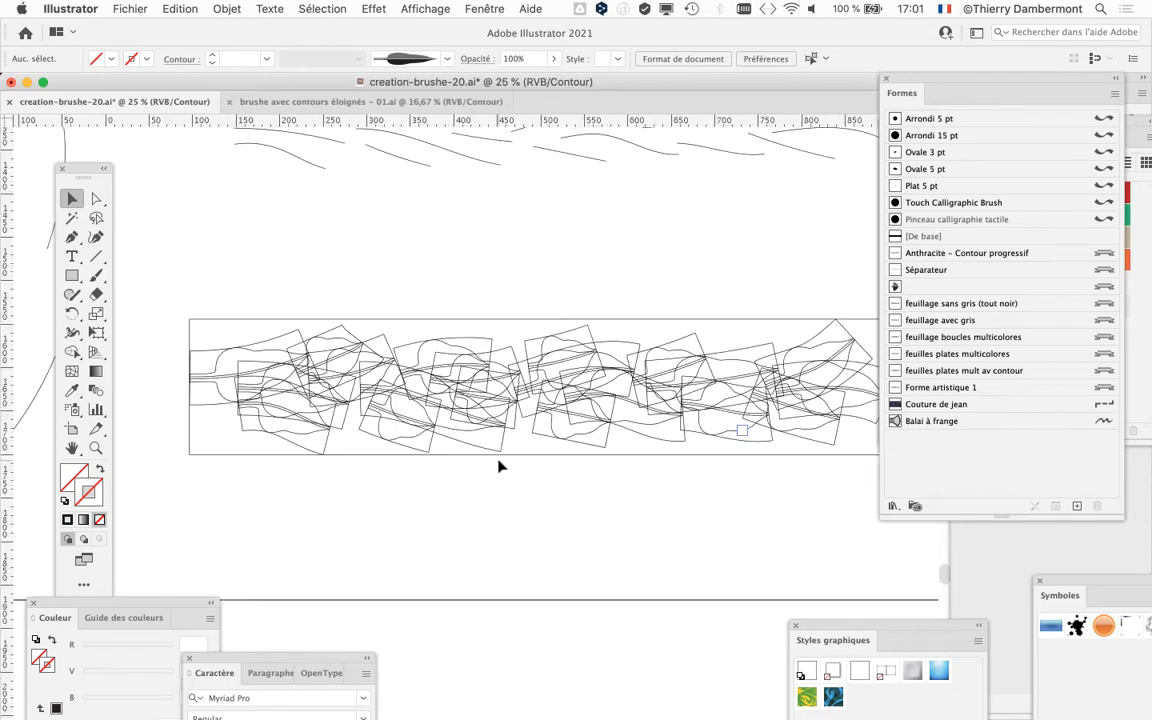
Step: Reposition the brushes panel clear of the artwork and select the entire expanded leaf group
drag(898, 80, 987, 90)
scroll(686, 325, right, 3)
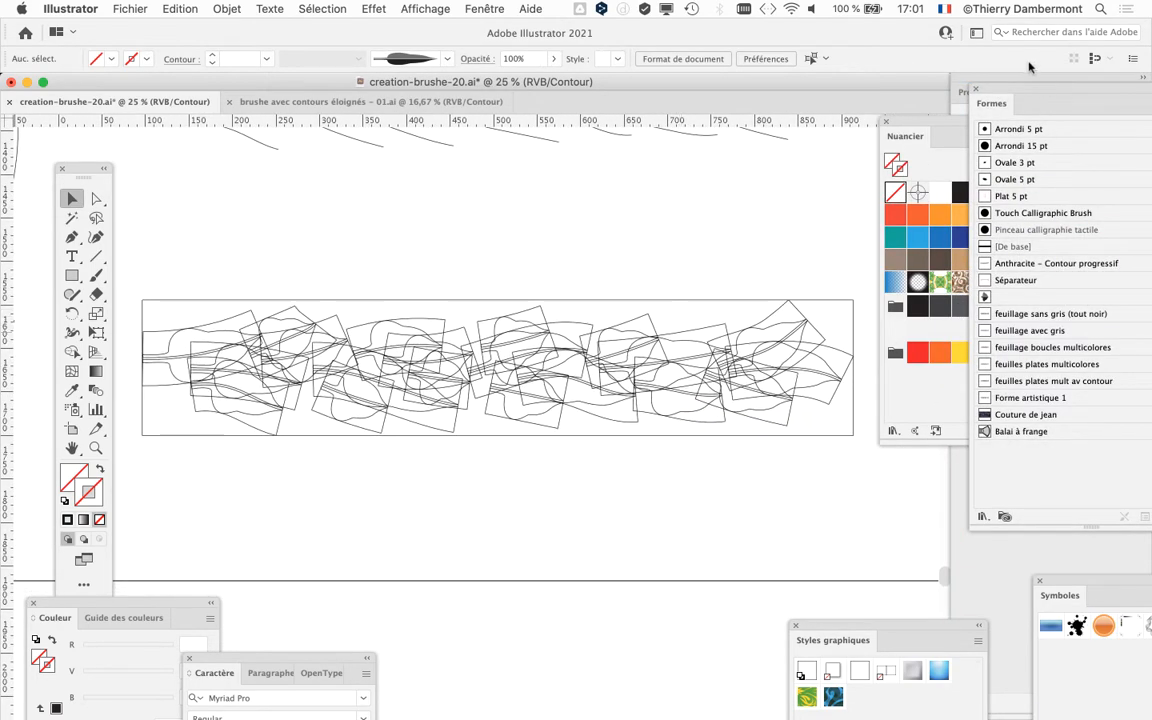
drag(993, 92, 920, 59)
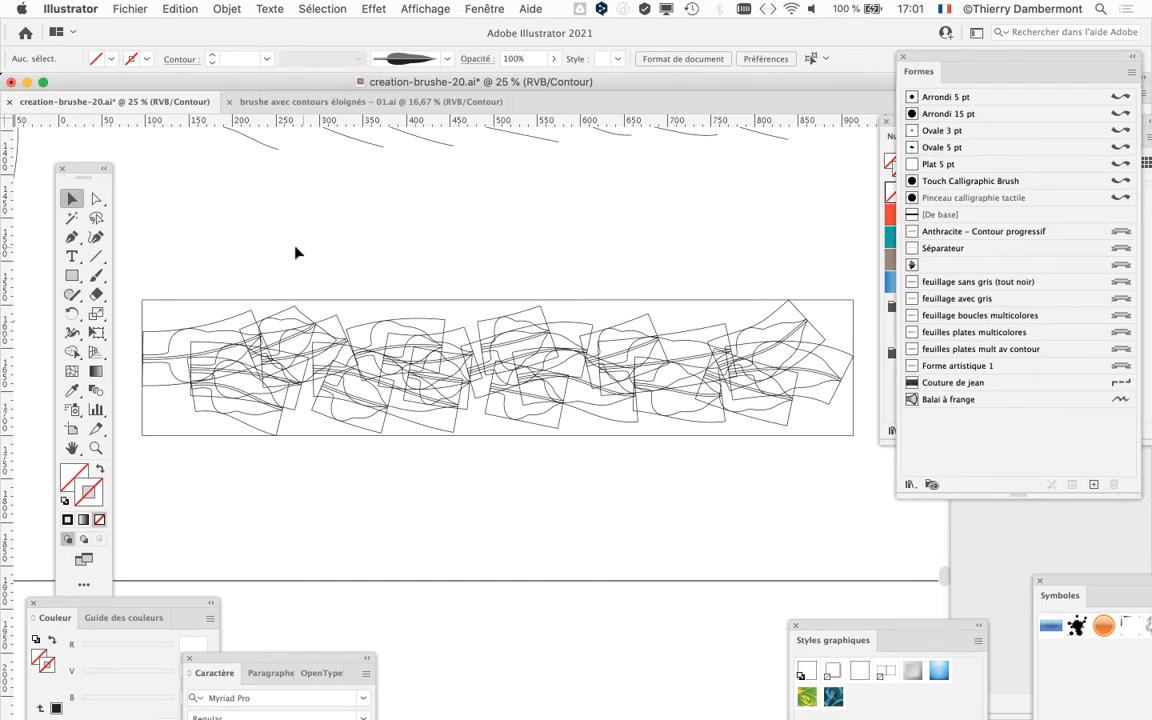
drag(166, 253, 774, 484)
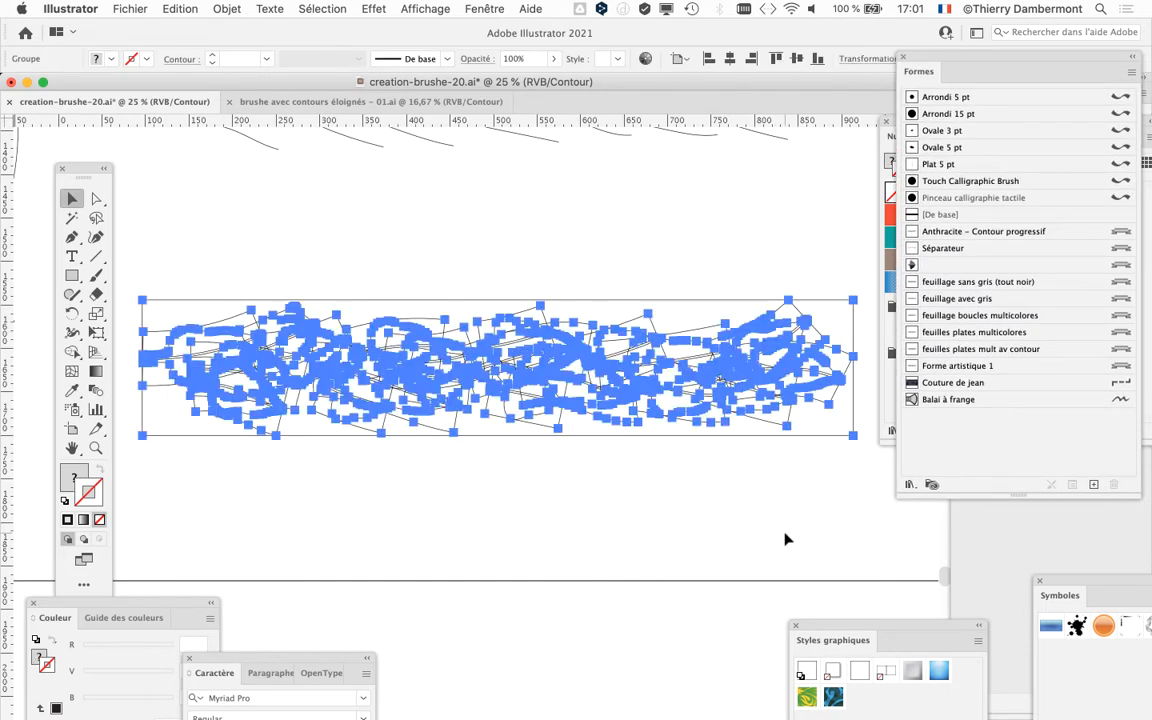
Step: Switch to the document "brushe avec contours éloignés – 01.ai" and inspect its artboard, keeping the toolbox clear of the leaf row
click(298, 101)
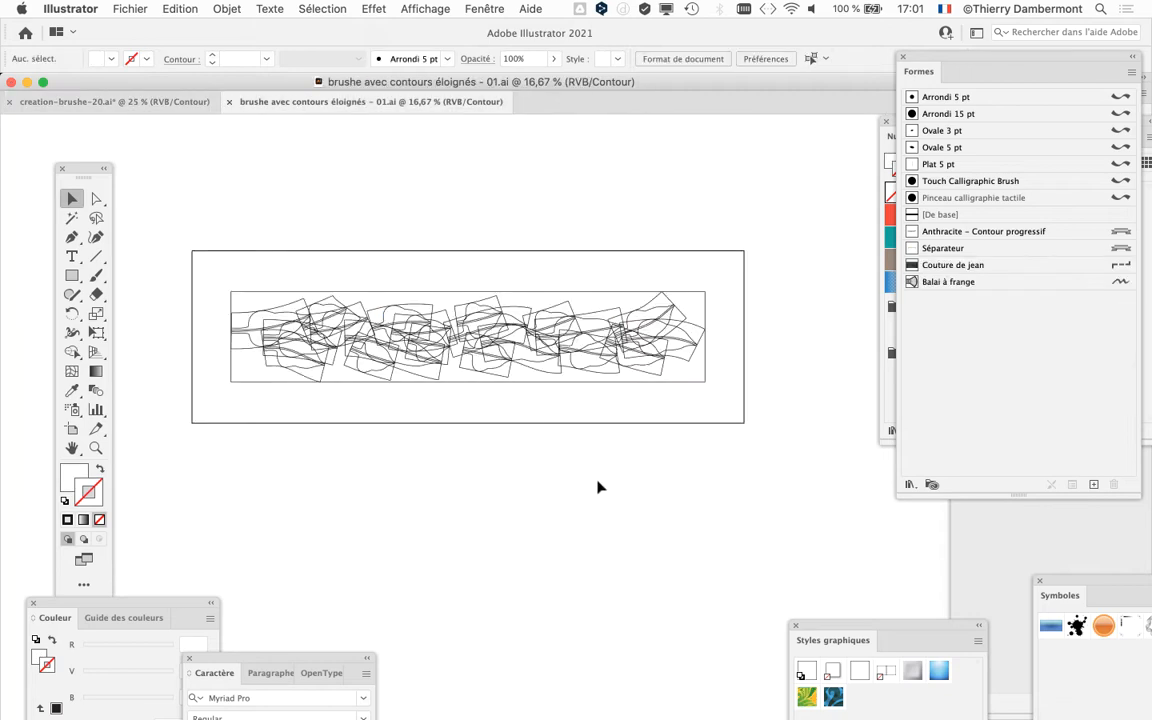
click(73, 429)
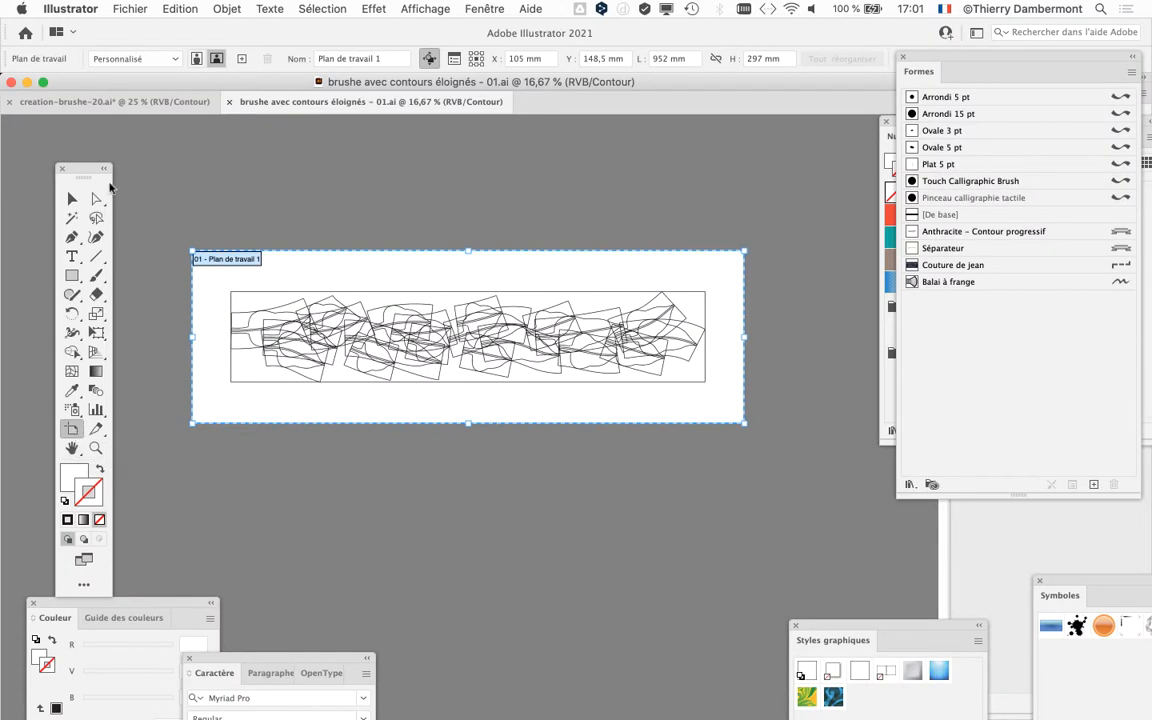
click(72, 198)
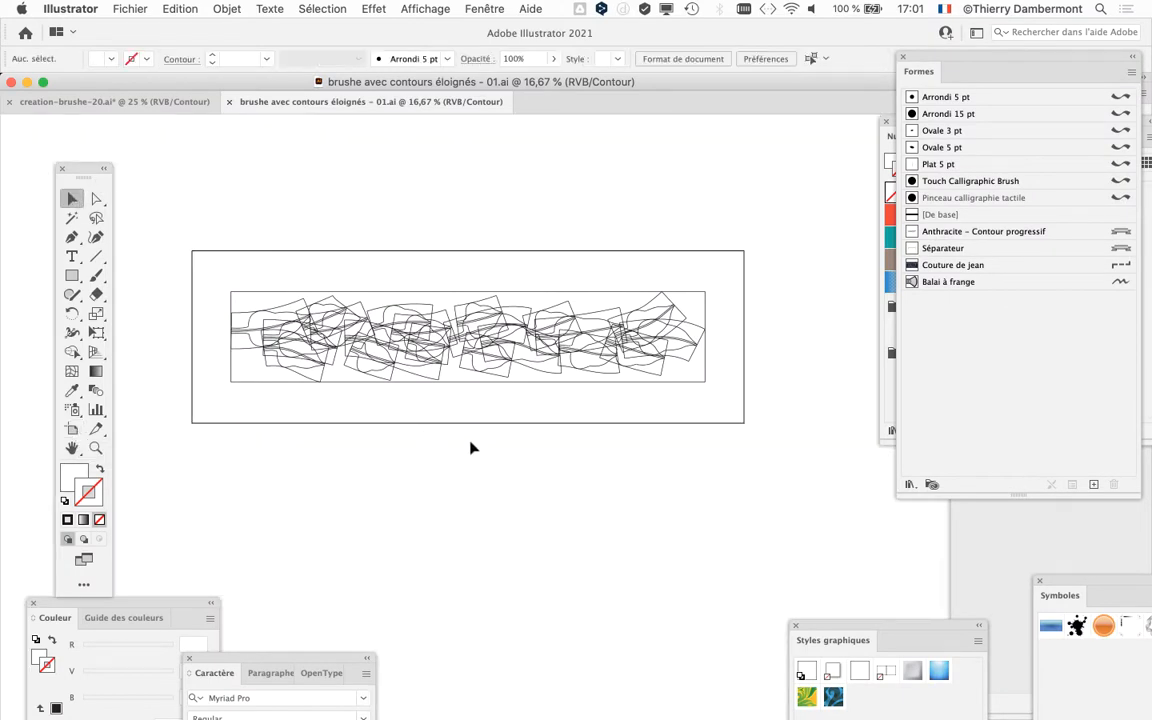
scroll(458, 400, up, 1)
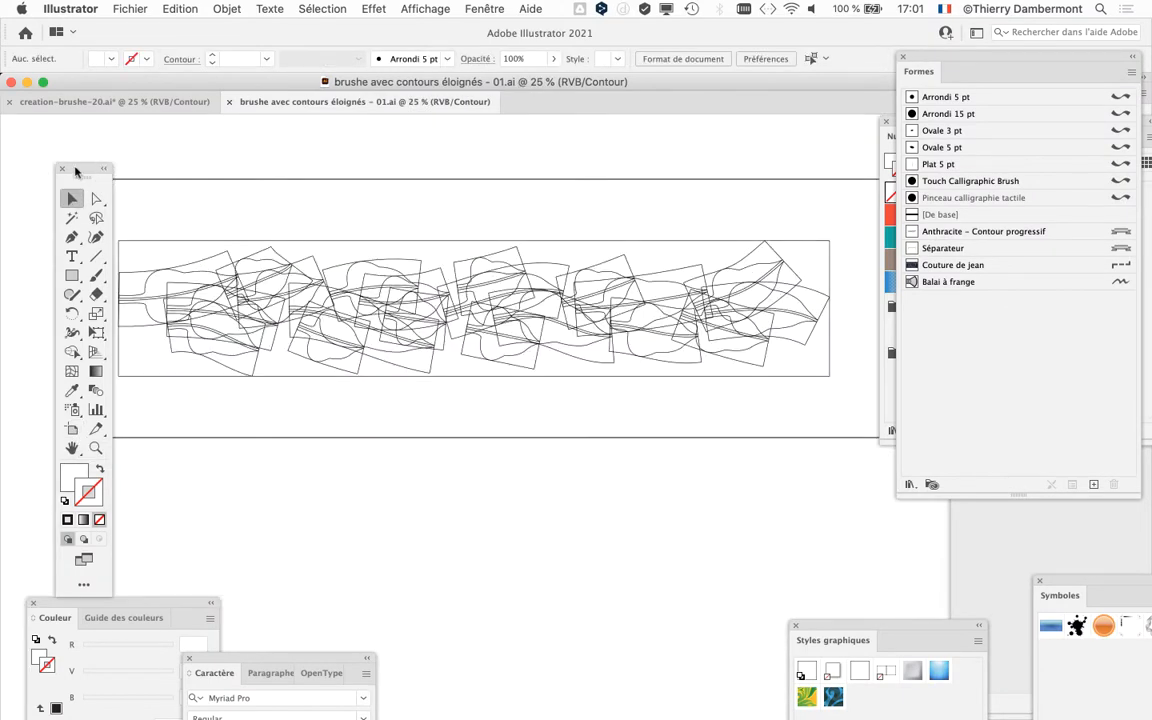
drag(75, 170, 45, 140)
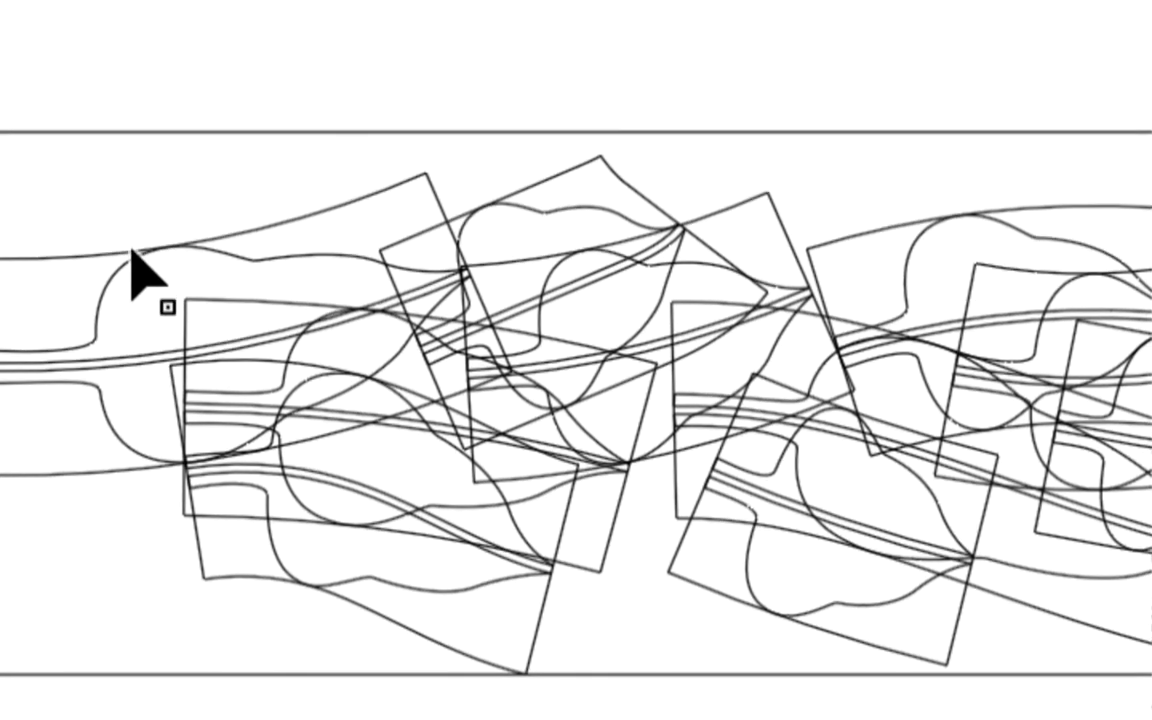
Step: Select the whole leaf group and activate the Group Selection tool (Sélection directe progressive)
click(494, 574)
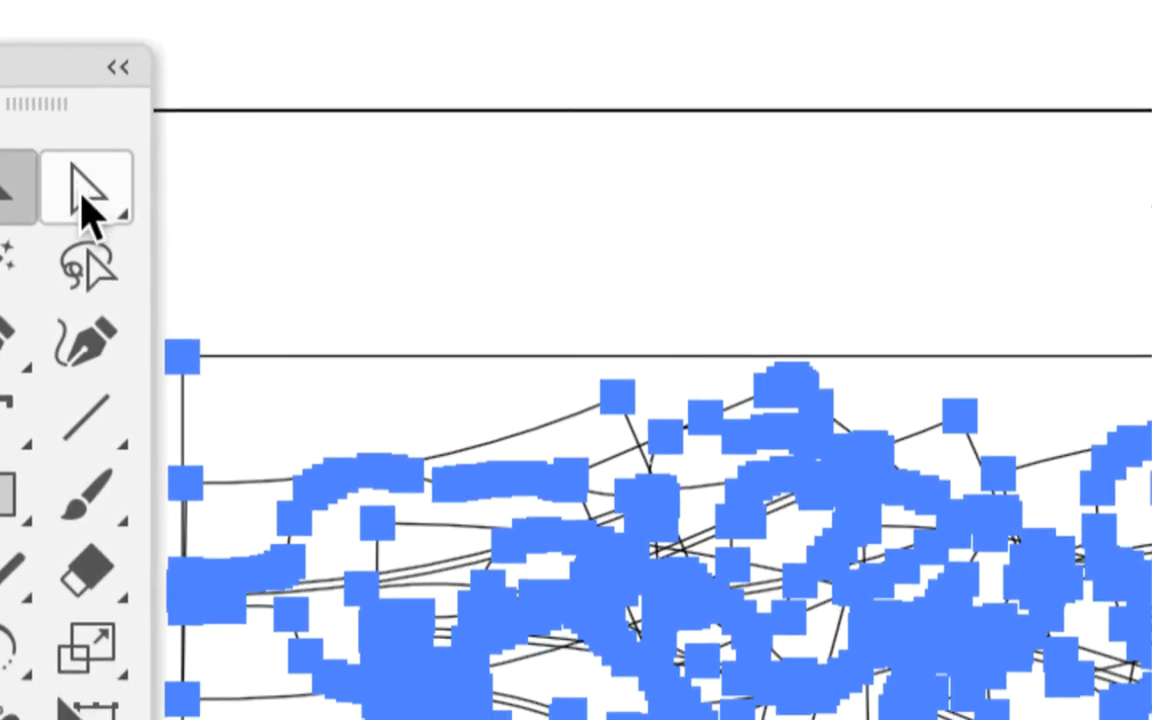
click(80, 285)
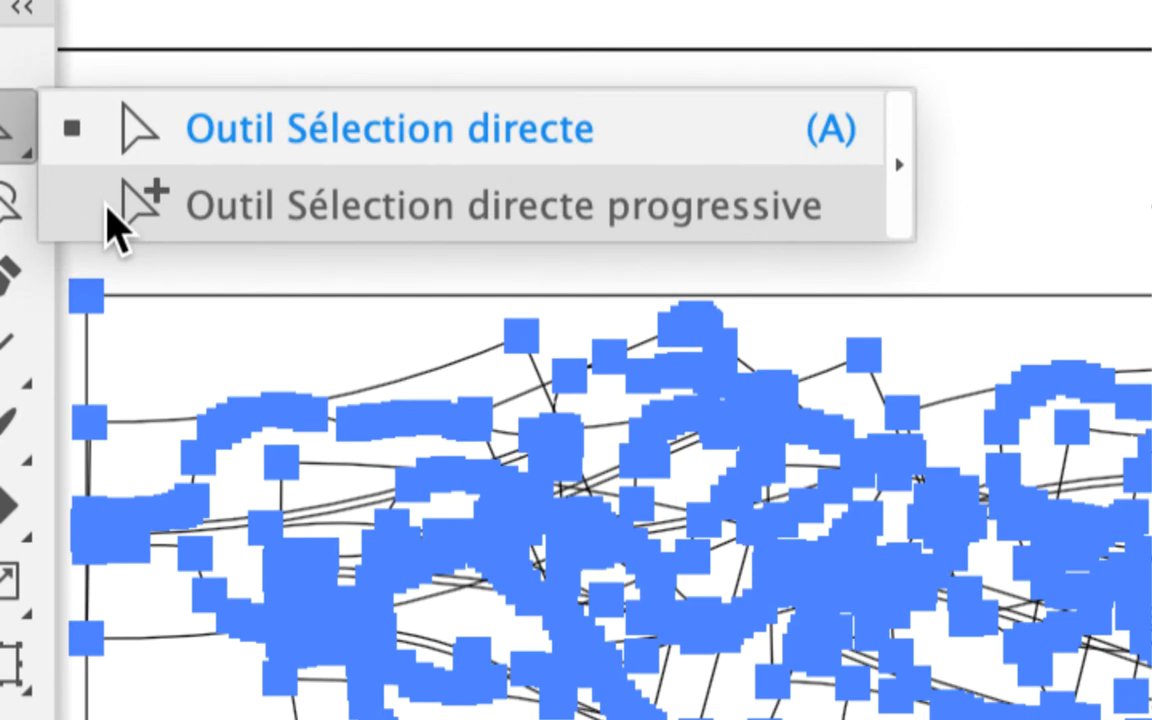
click(107, 205)
Step: Select individual frames and leaf shapes along the row one by one to examine the group's separate paths
click(300, 221)
click(393, 380)
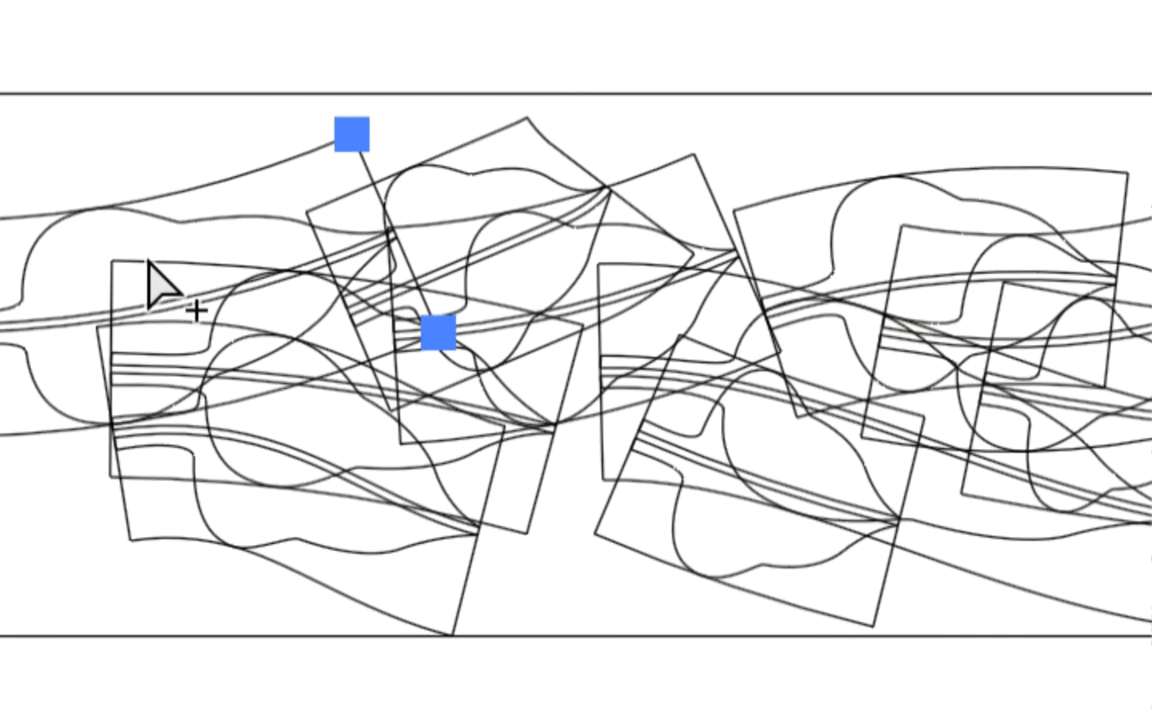
click(89, 331)
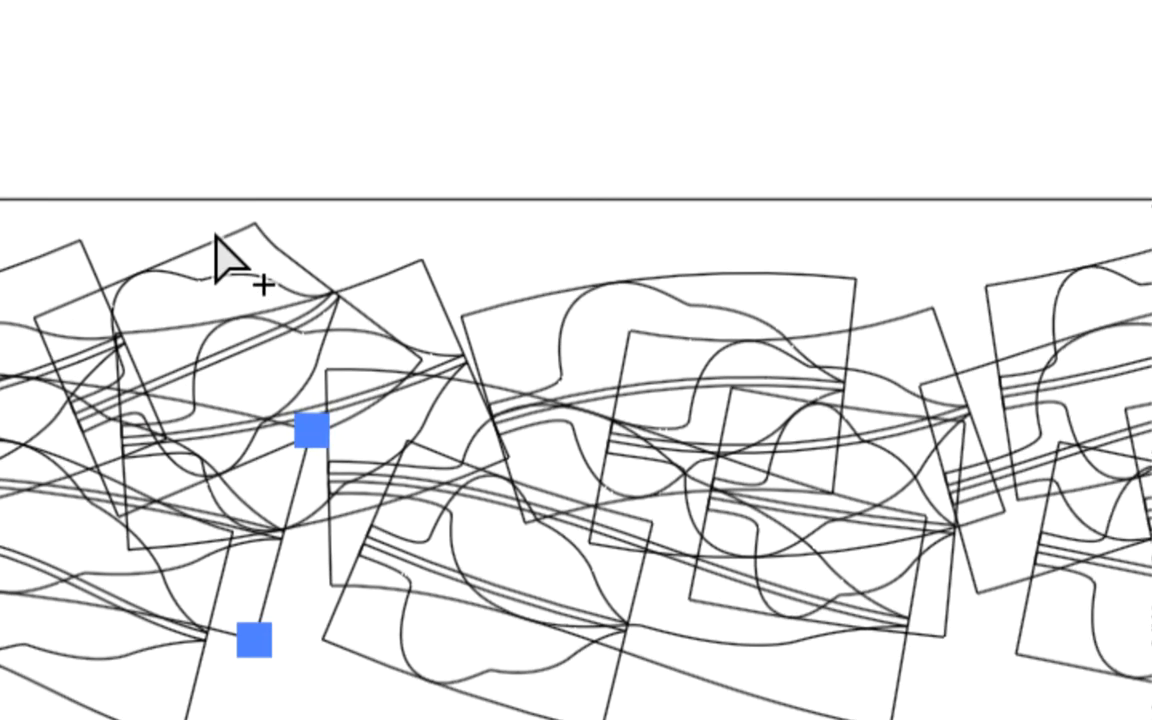
click(418, 168)
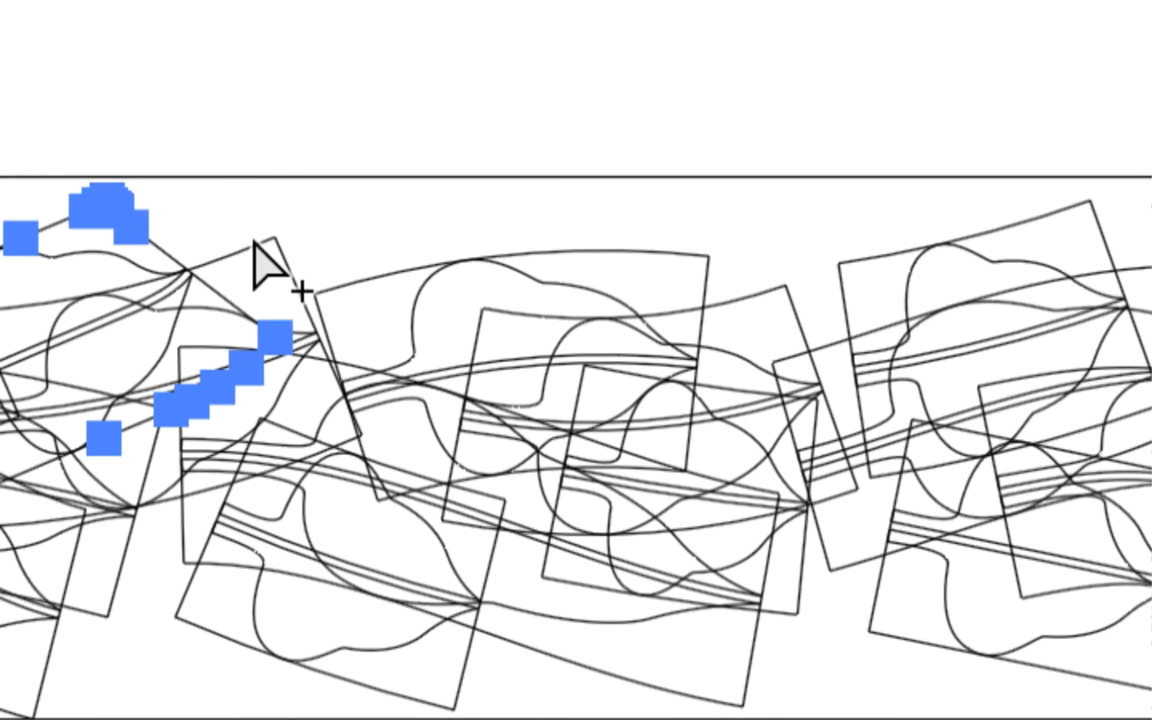
click(255, 244)
click(354, 282)
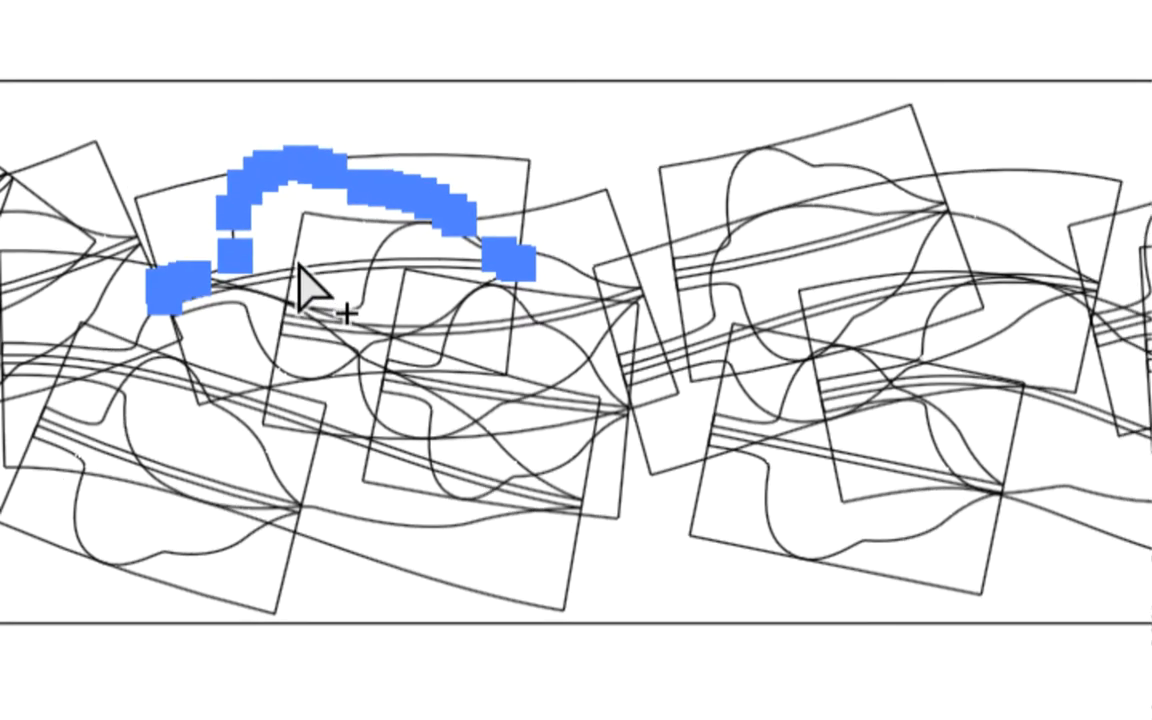
click(350, 290)
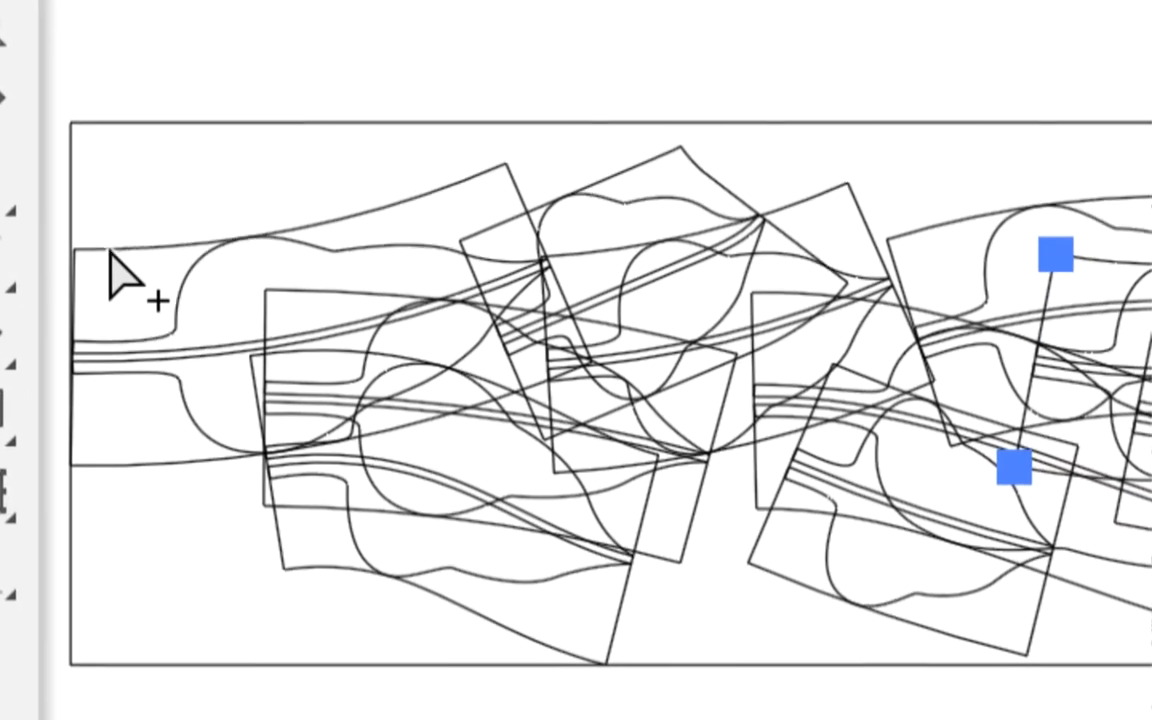
Step: Inspect the frame and shape paths of the first leaves at the row's start individually, then clear the selection
click(230, 475)
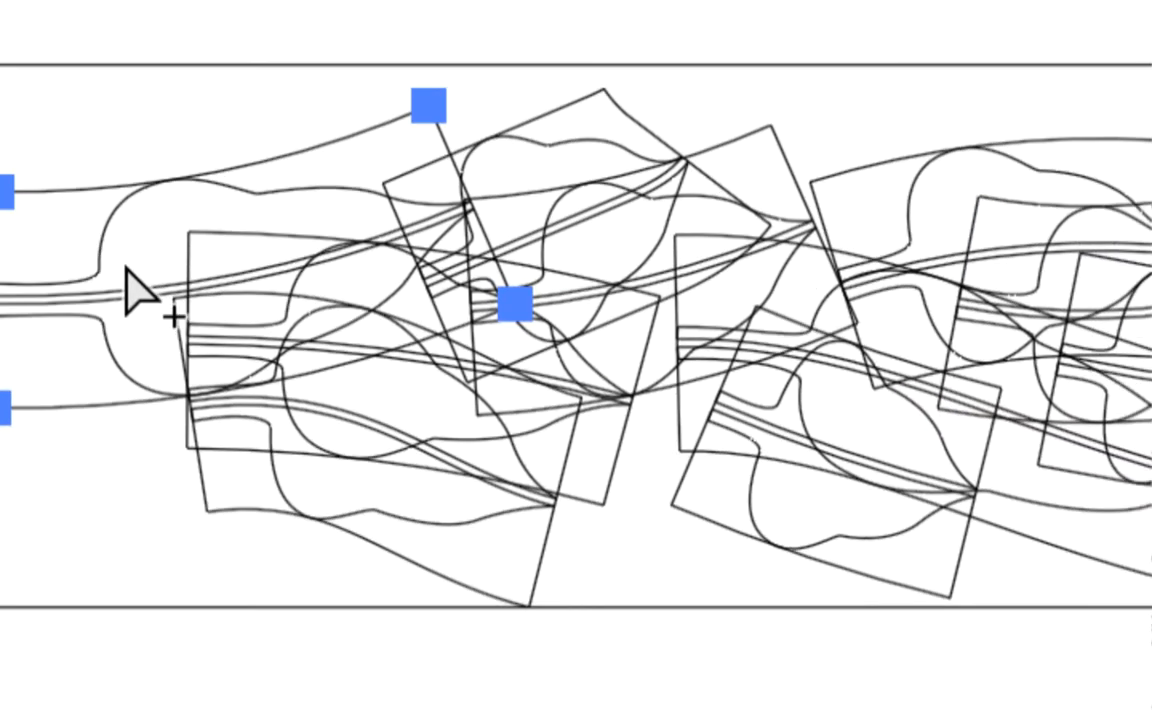
click(176, 312)
click(182, 404)
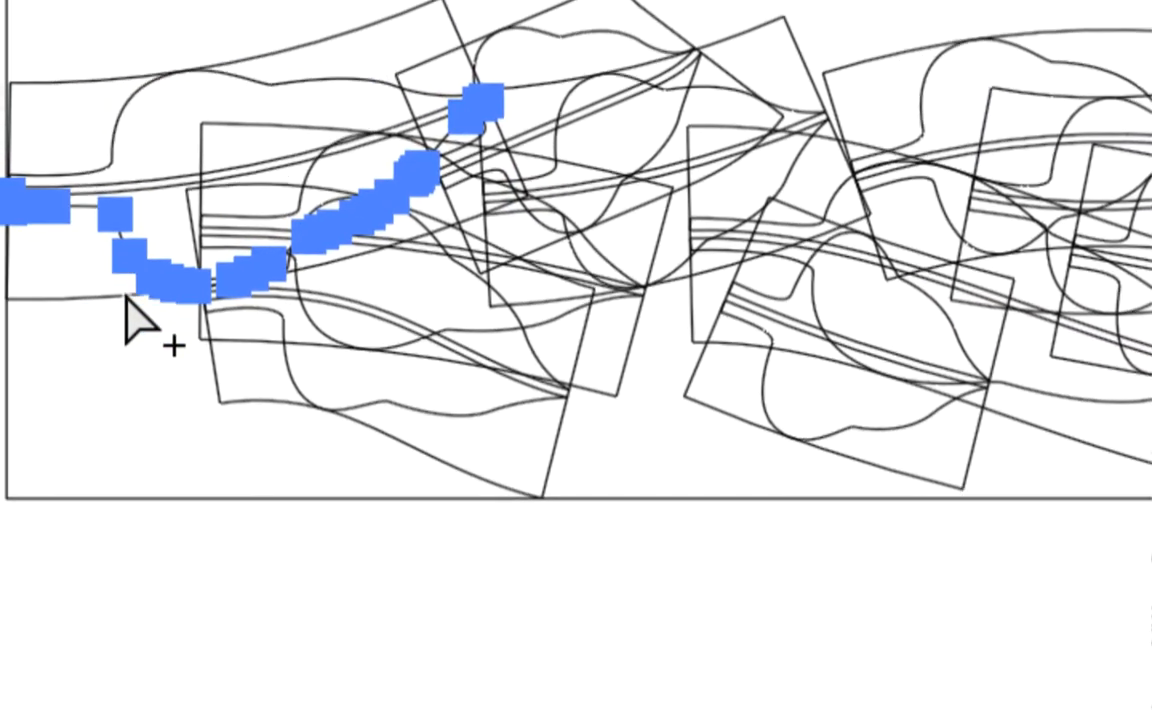
click(122, 342)
click(148, 316)
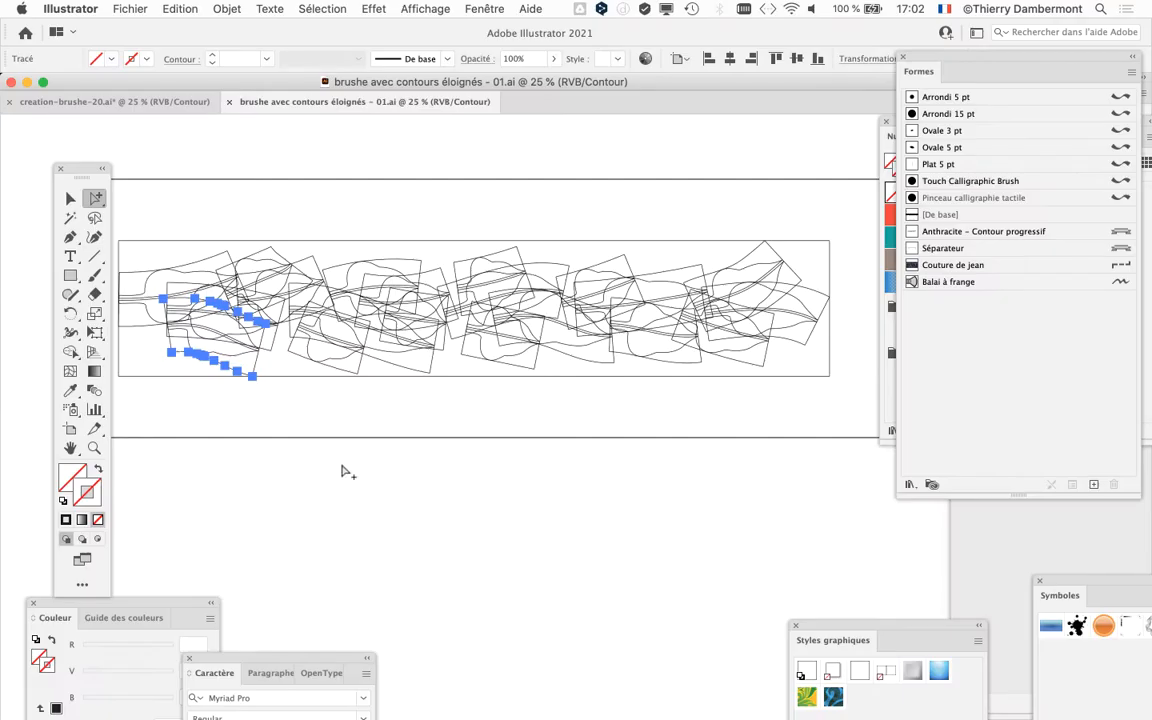
click(343, 471)
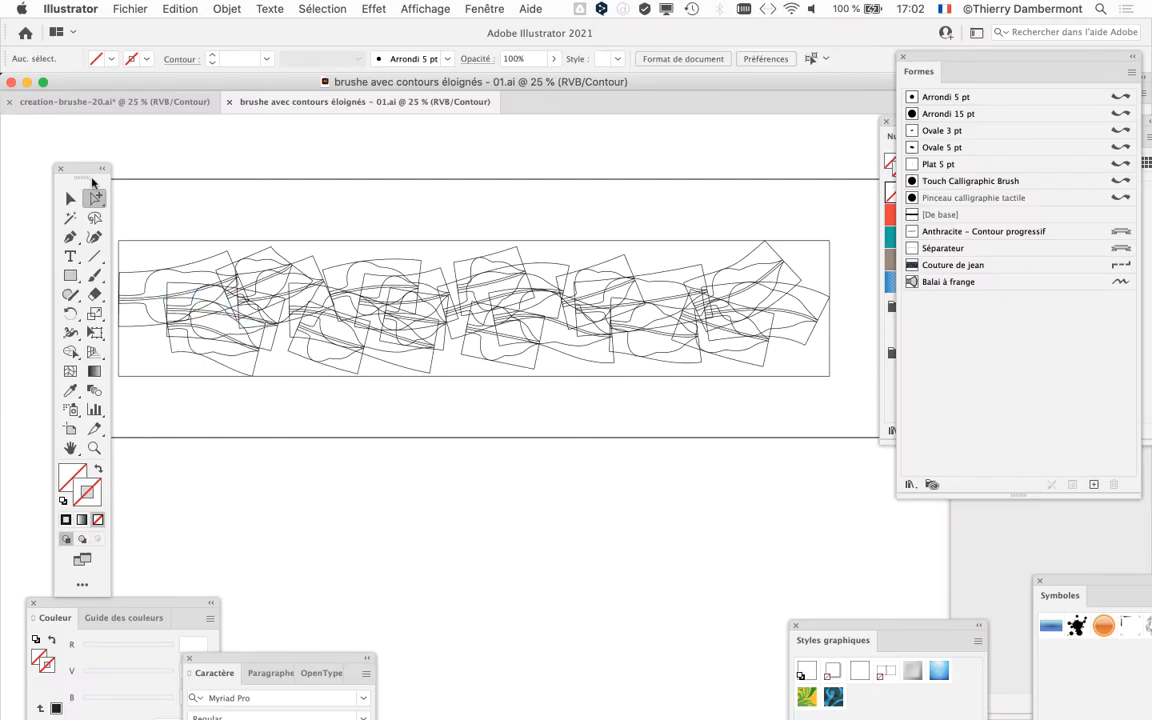
Step: Move the toolbox off the leaf row and compare the artwork repeatedly in preview and outline display, ending in outline
drag(82, 171, 63, 158)
key(super+y)
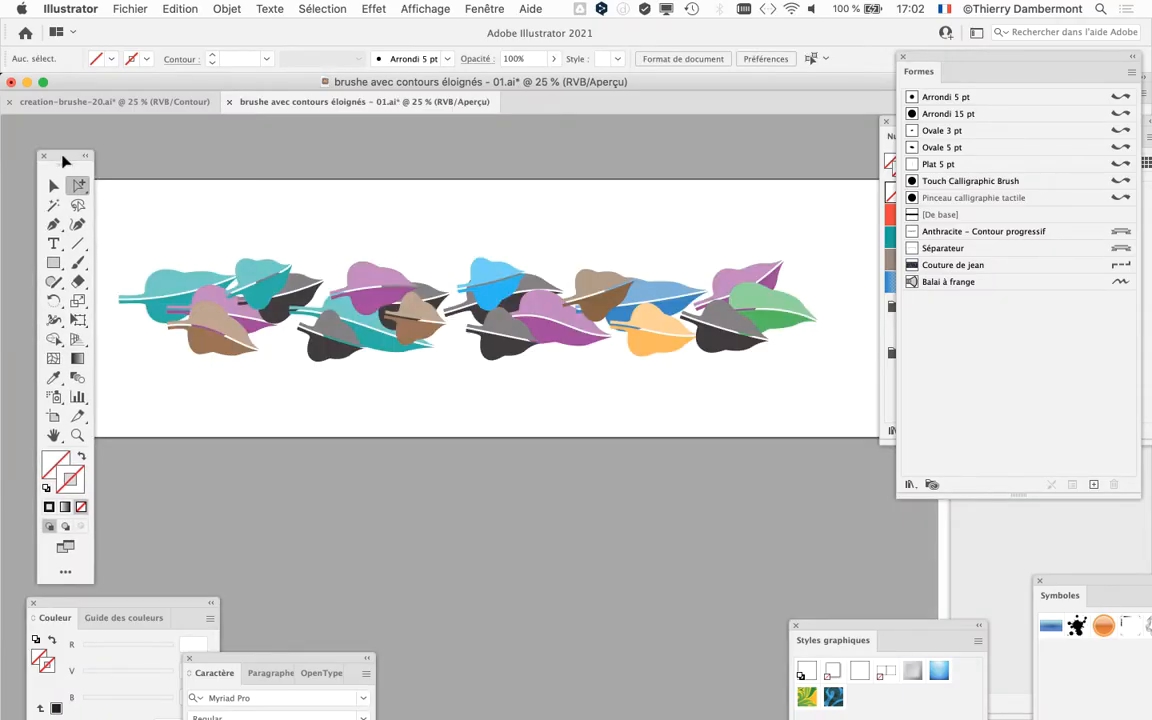
key(super+y)
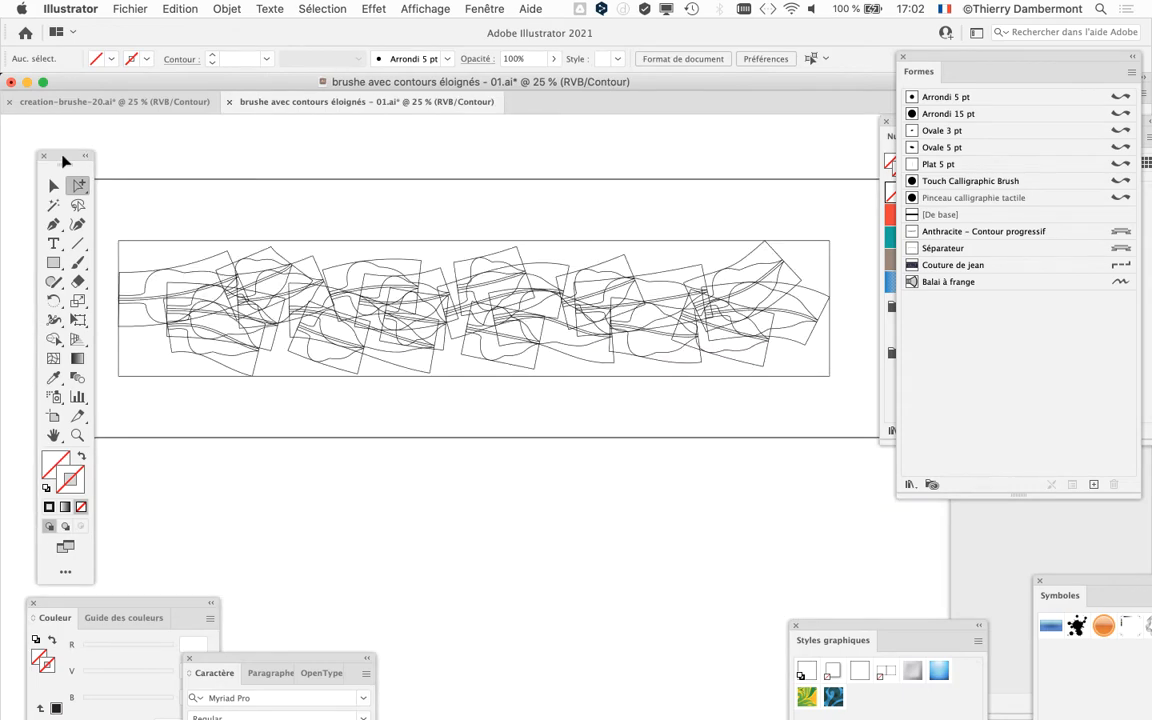
key(super+y)
key(super+y)
key(super+y)
key(super+y)
Step: Switch the leaf artwork between Aperçu and Tracés display twice to compare both renderings, finishing in Tracés
click(416, 8)
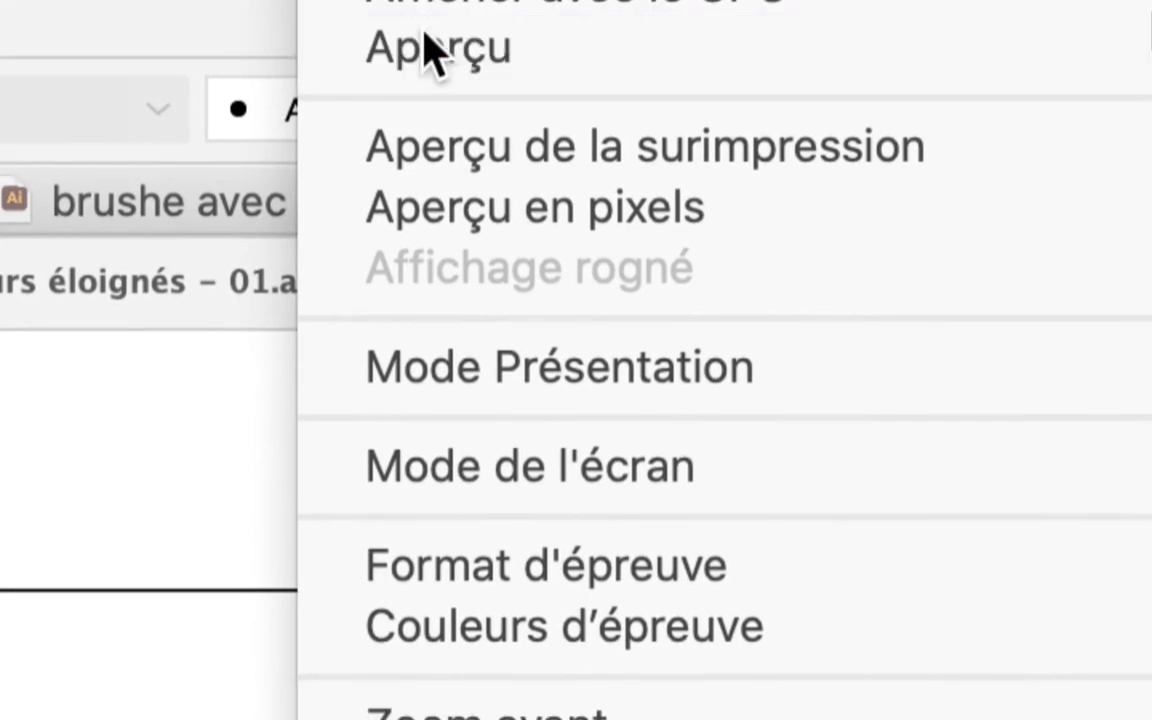
click(473, 172)
click(453, 15)
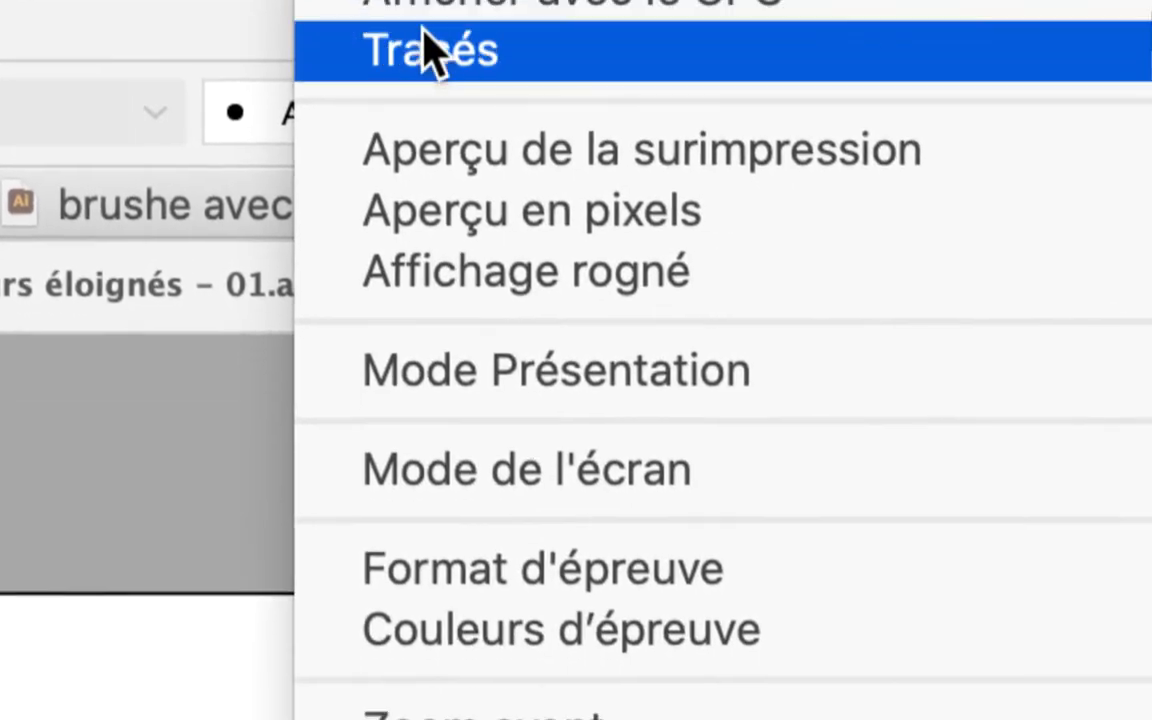
click(433, 162)
click(430, 25)
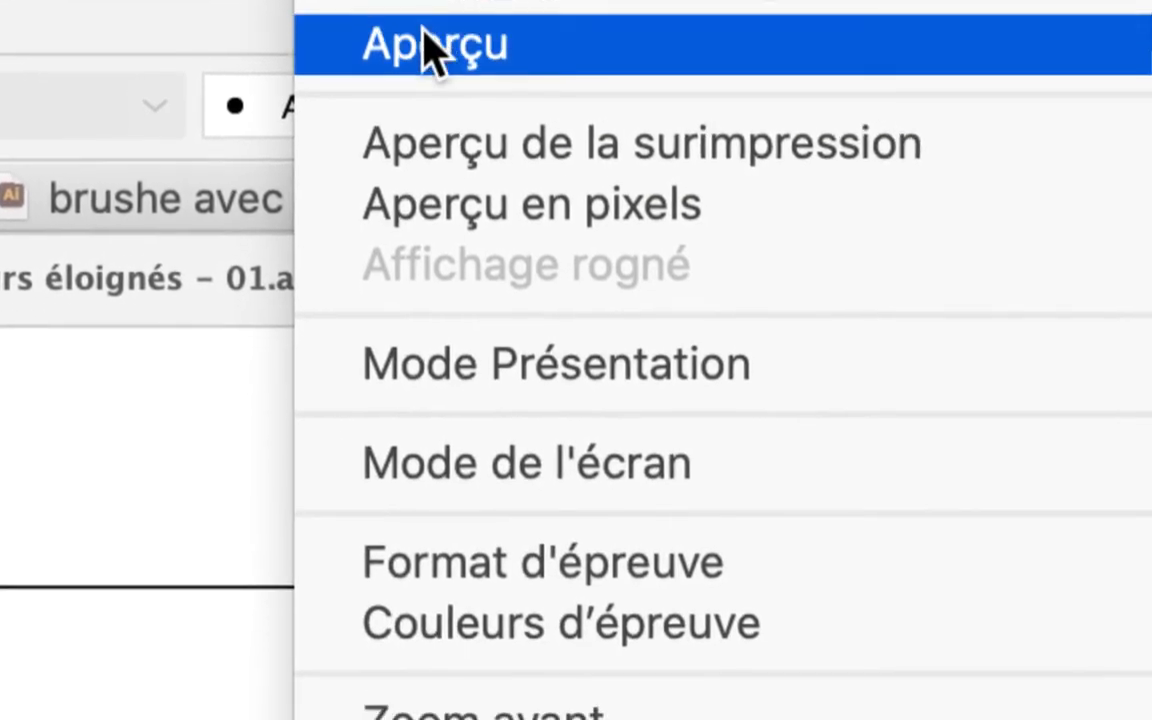
click(432, 163)
click(430, 25)
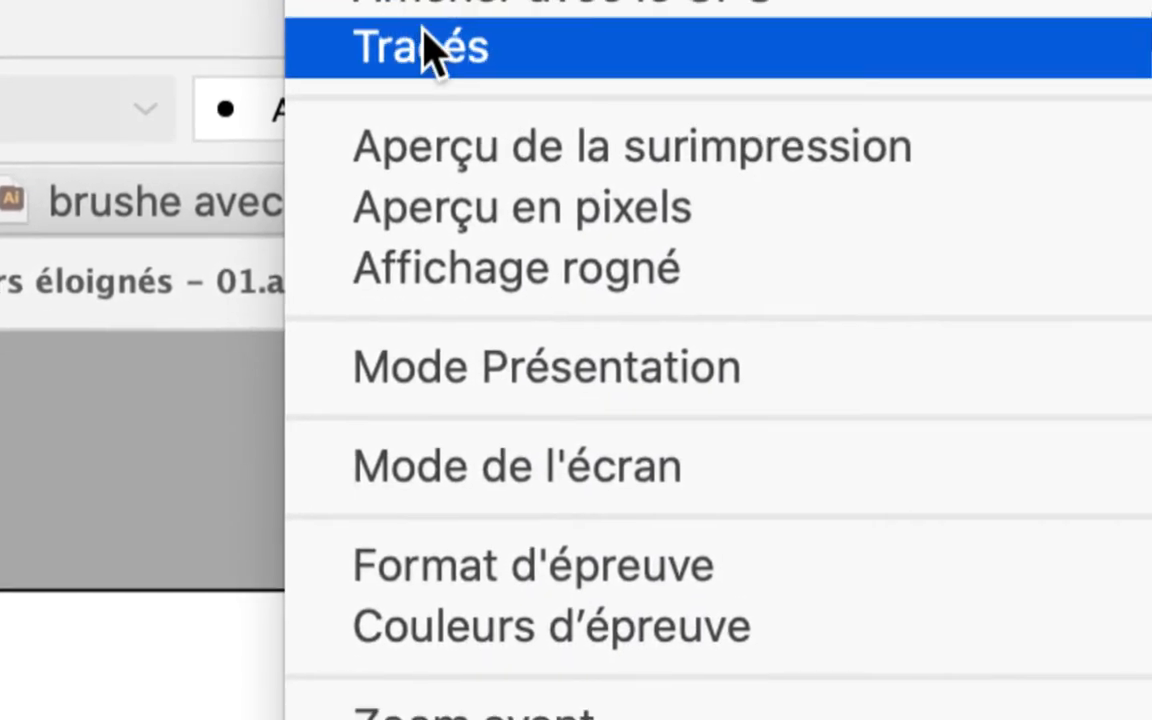
click(455, 141)
click(424, 8)
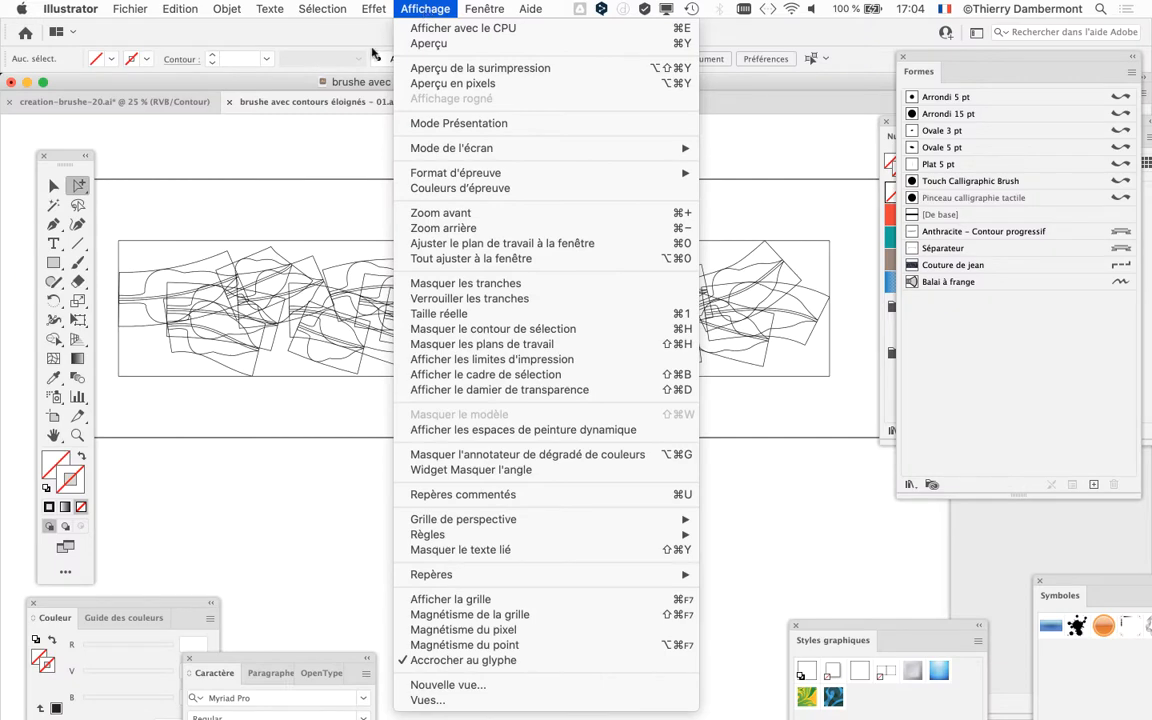
click(297, 156)
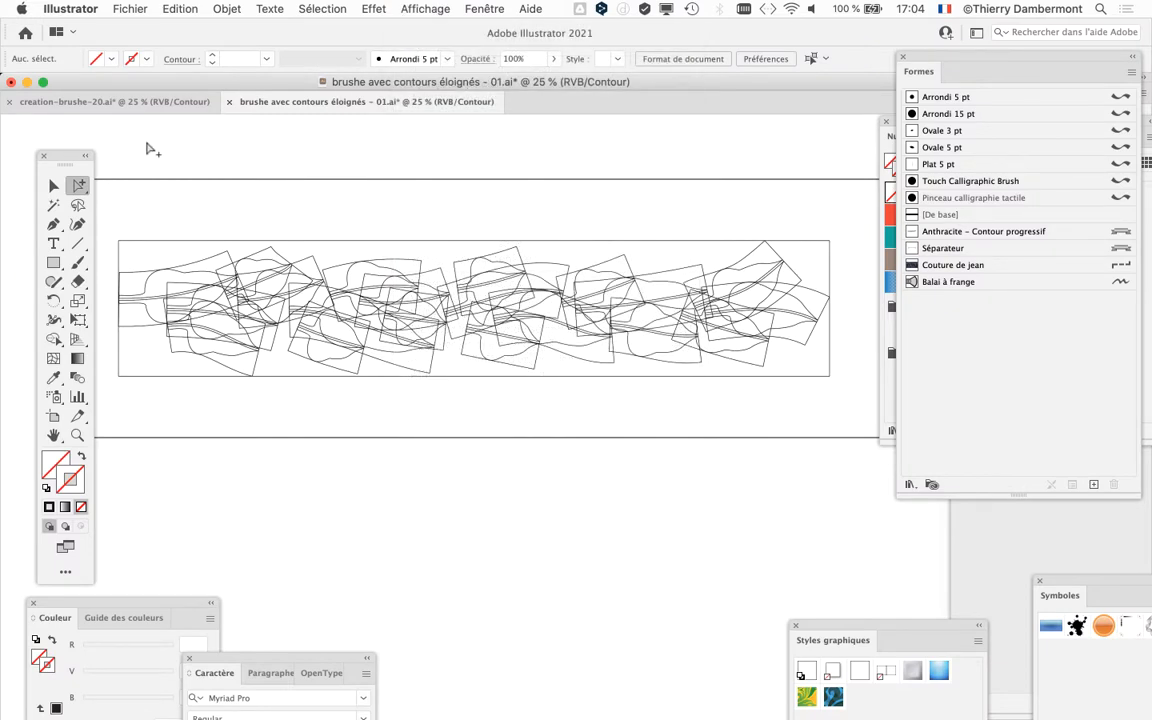
Step: Move the toolbox clear of the artwork, select the first leaf's frame and all paths sharing its Contour et fond, and clear the selection
drag(66, 155, 57, 132)
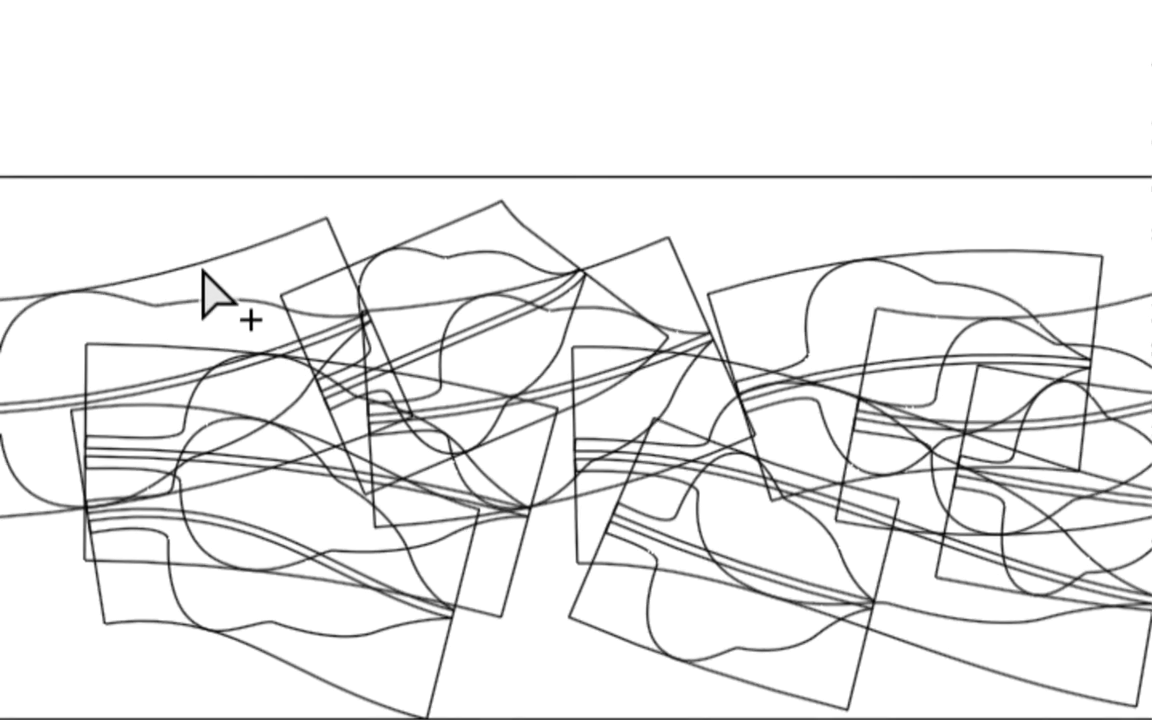
click(604, 580)
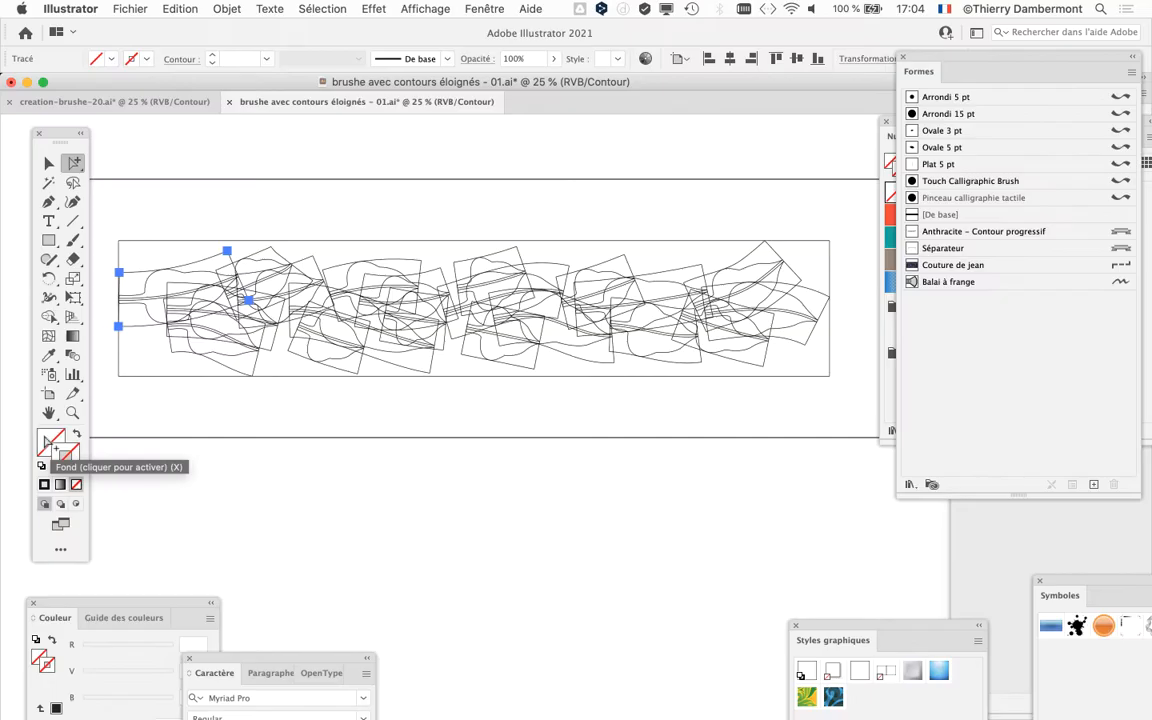
click(310, 9)
mouse_move(363, 156)
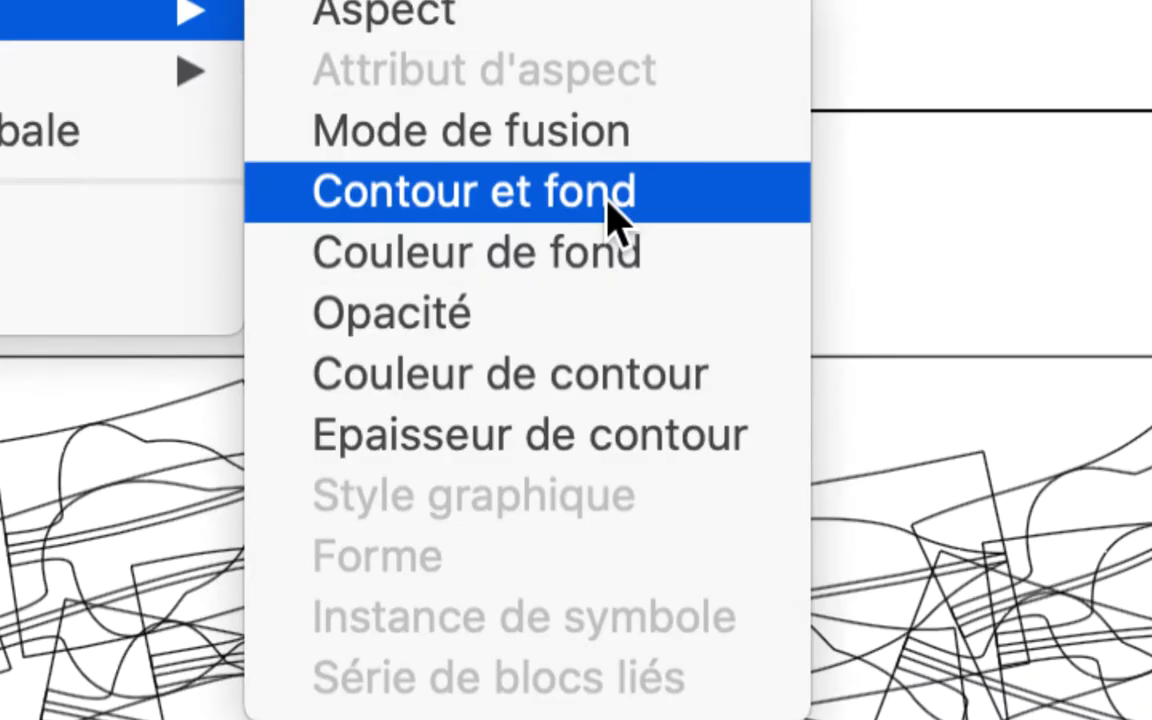
click(608, 200)
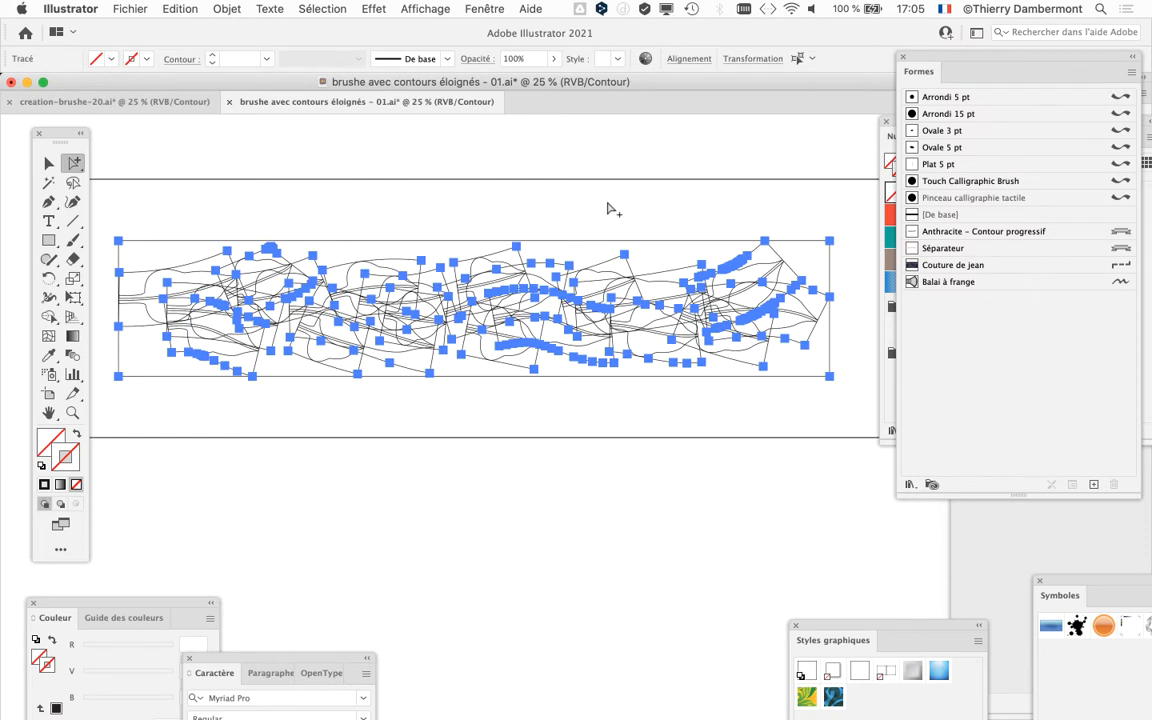
click(295, 191)
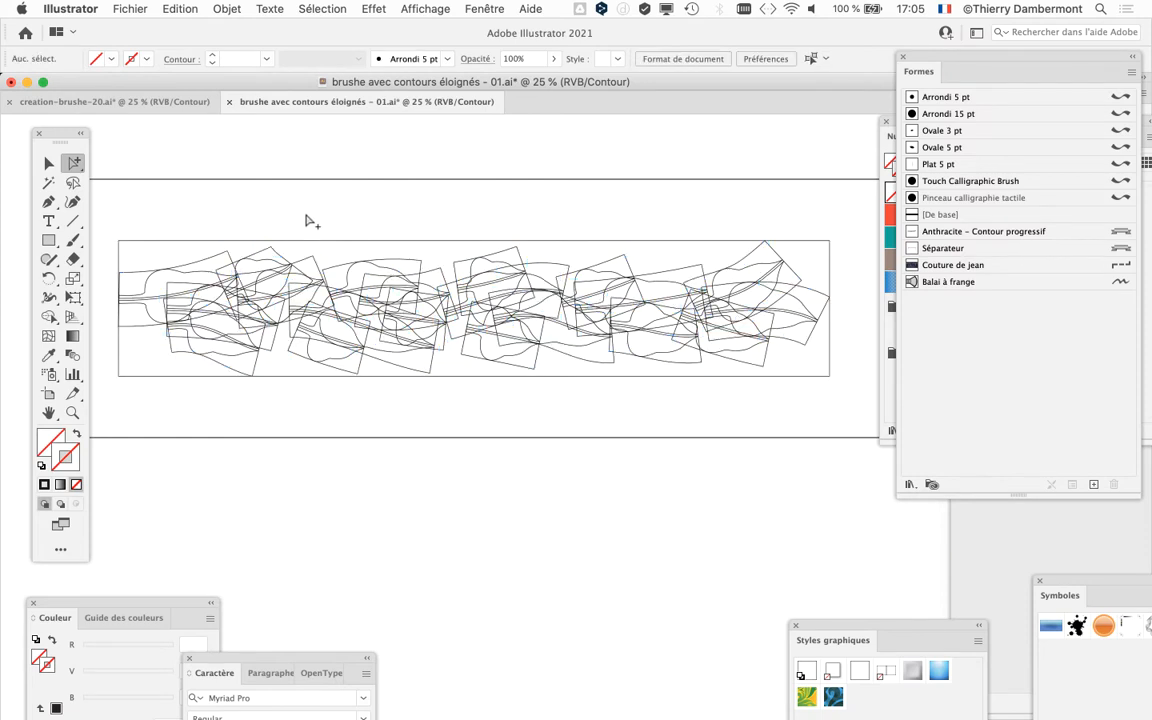